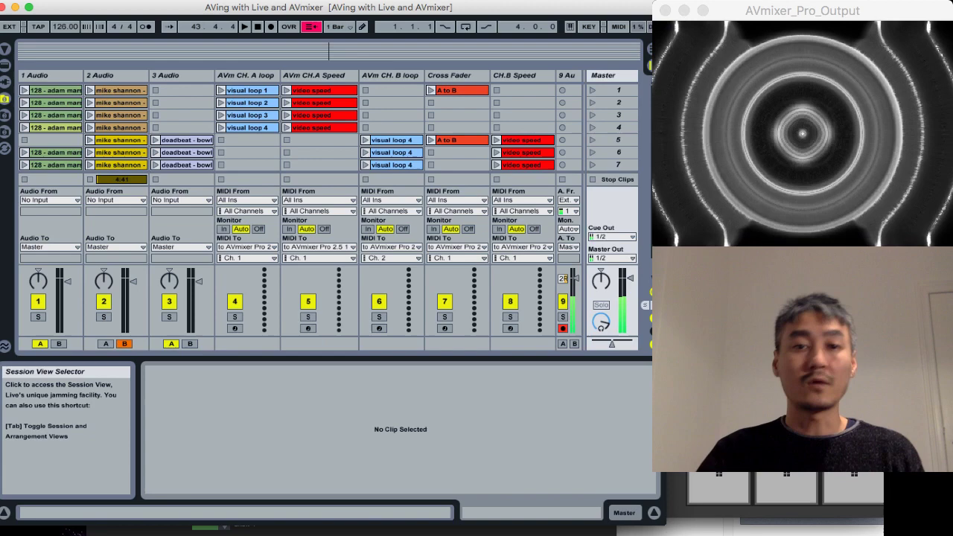
pyautogui.doubleClick(368, 368)
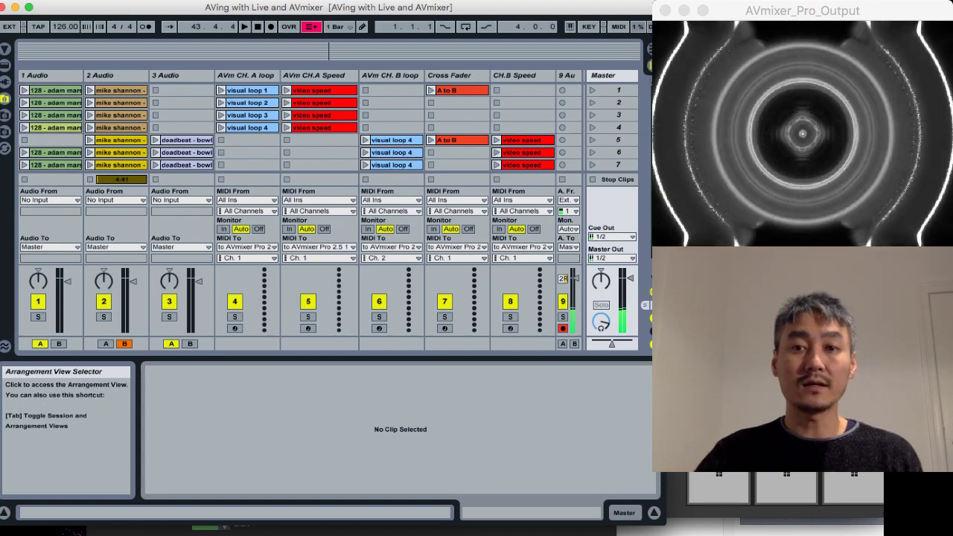
pyautogui.click(649, 49)
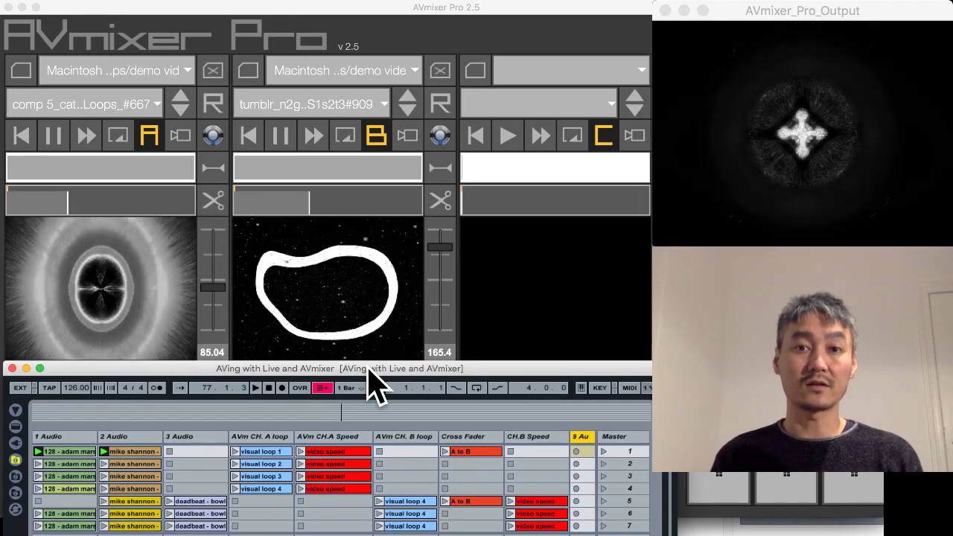
pyautogui.doubleClick(368, 369)
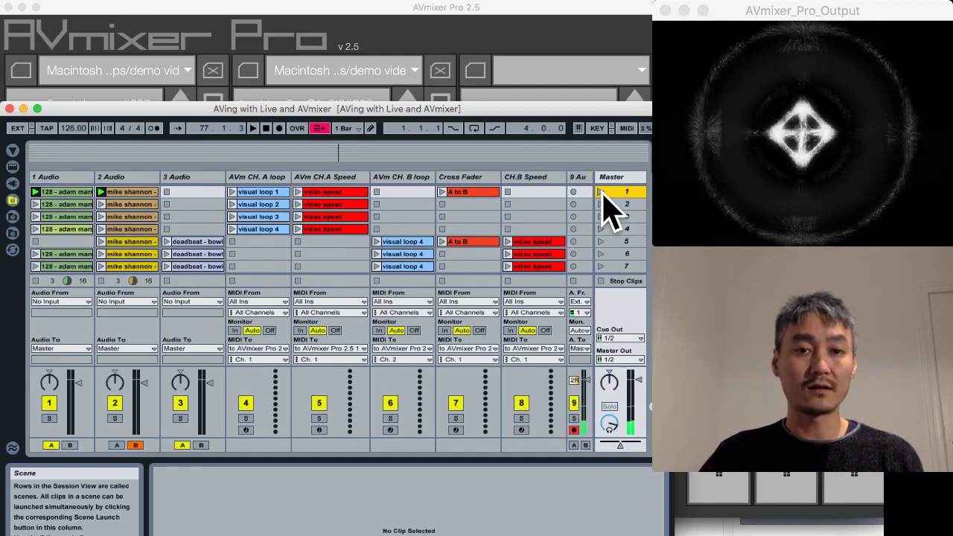
# Step: Lower the session window to uncover the AVmixer decks and launch scenes 1 through 4 in turn
pyautogui.moveTo(603, 111); pyautogui.dragTo(591, 375)
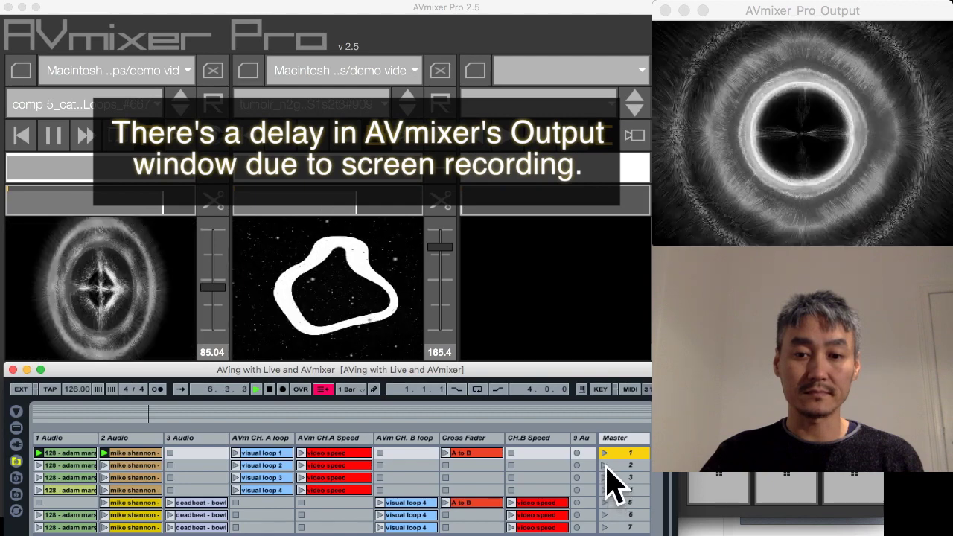
pyautogui.click(605, 465)
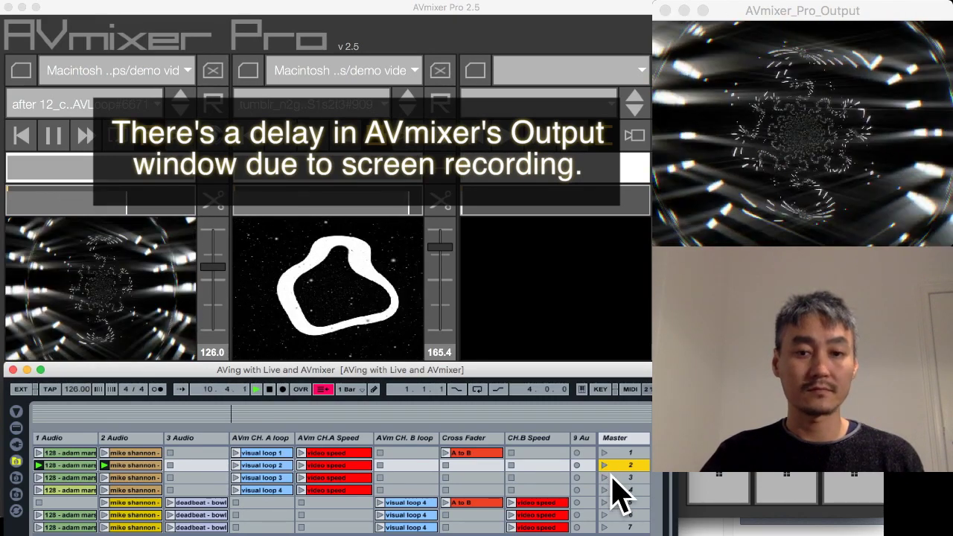
pyautogui.click(604, 478)
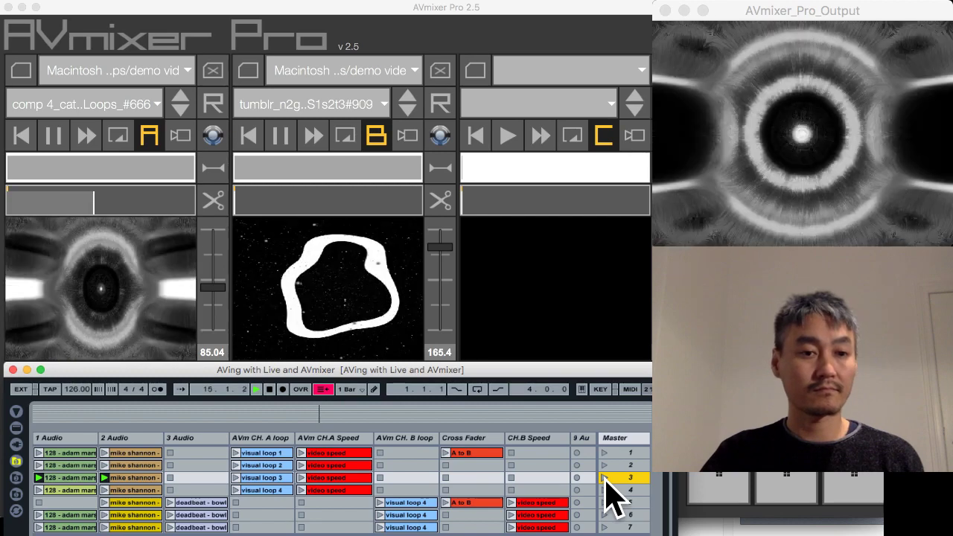
pyautogui.click(605, 490)
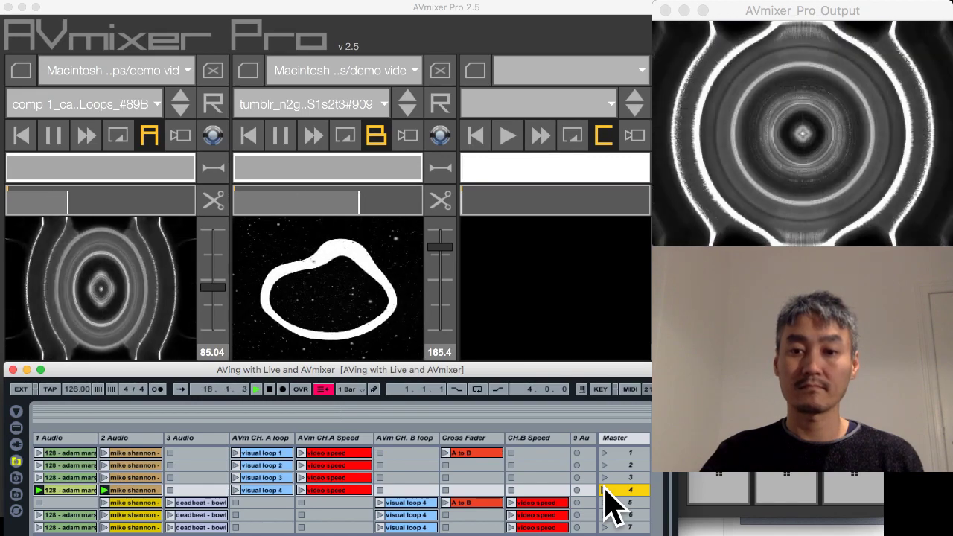
# Step: Launch scenes 5 through 9 one after another to switch the channel B loops and run both crossfades
pyautogui.moveTo(601, 374); pyautogui.dragTo(572, 374)
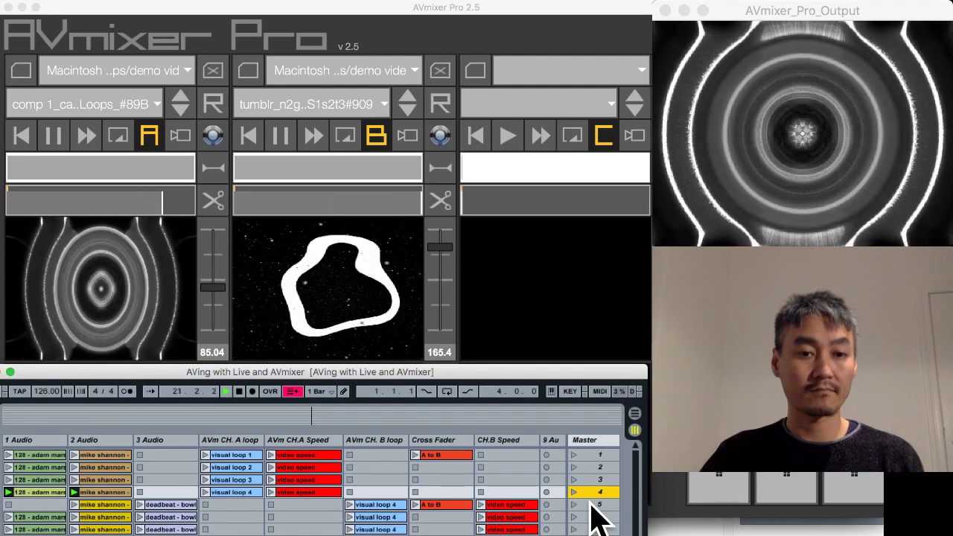
pyautogui.scroll(-2, 545, 512)
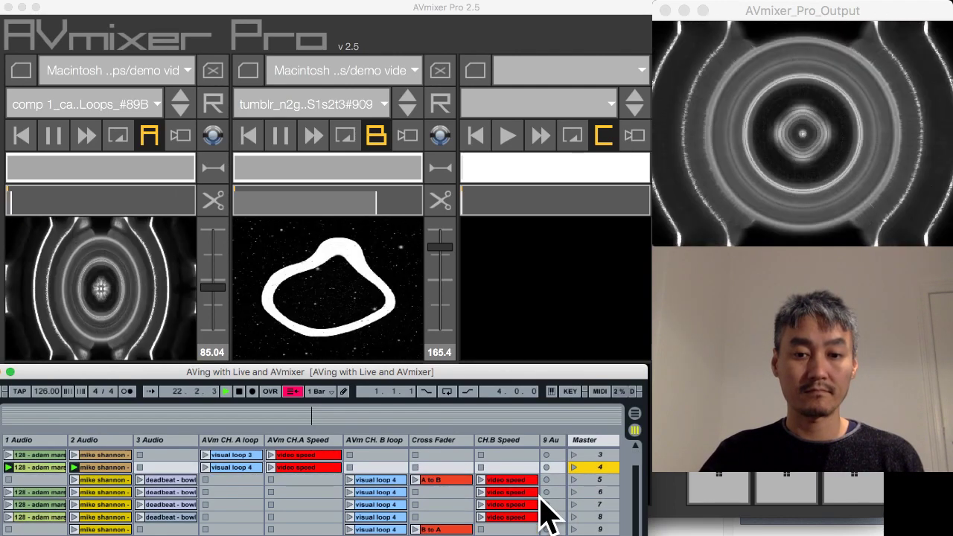
pyautogui.click(574, 480)
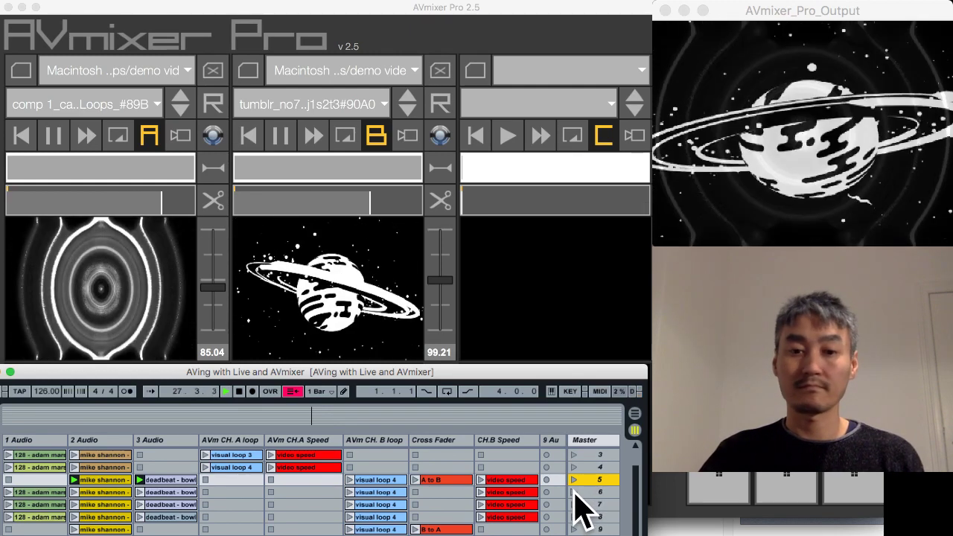
pyautogui.click(574, 492)
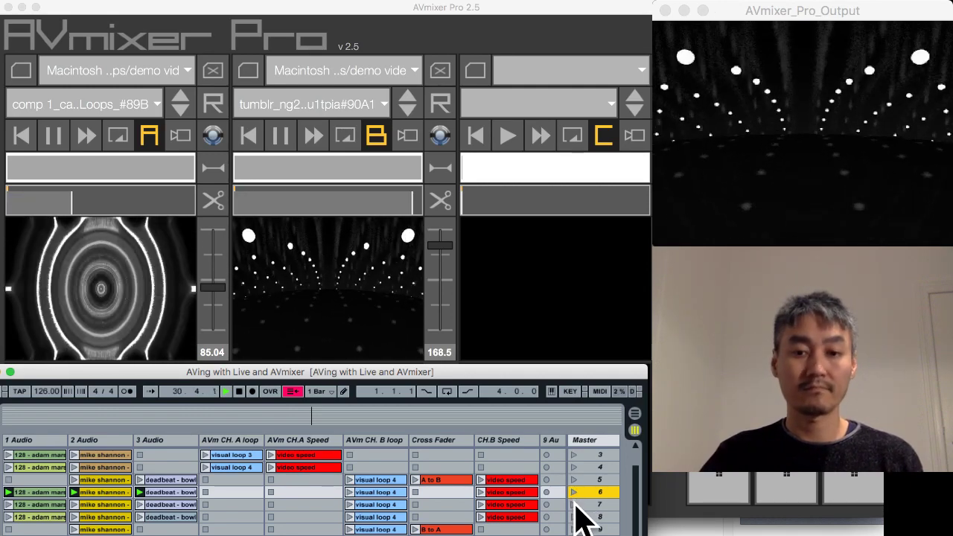
pyautogui.click(574, 505)
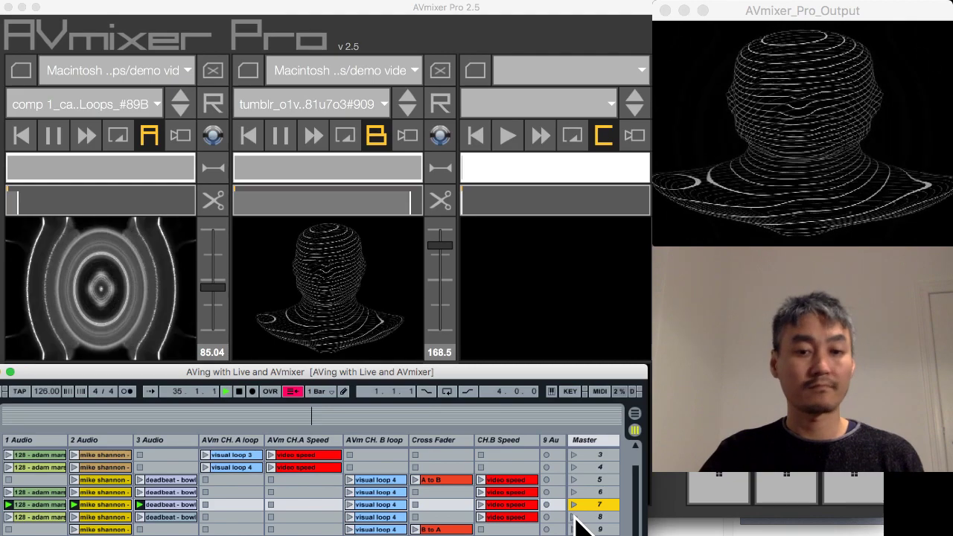
pyautogui.click(574, 517)
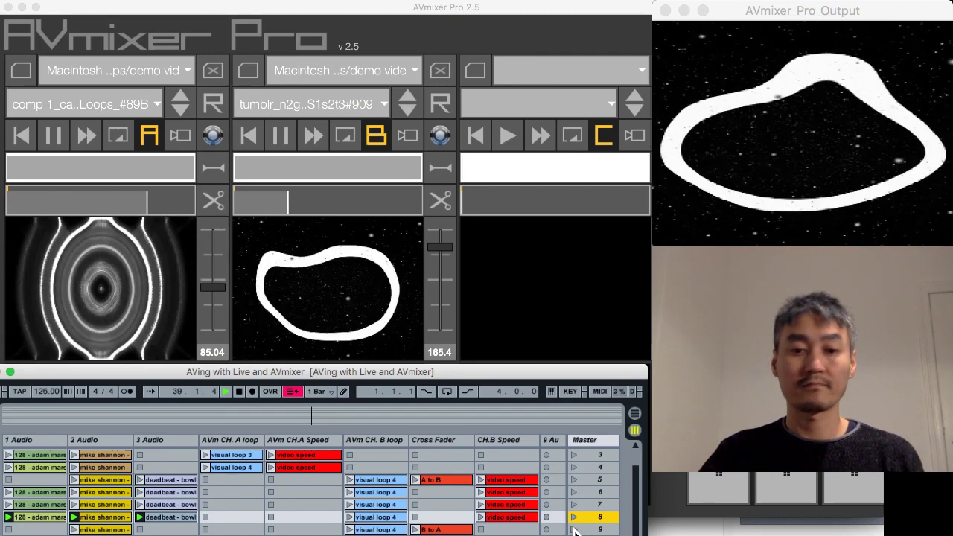
pyautogui.click(574, 529)
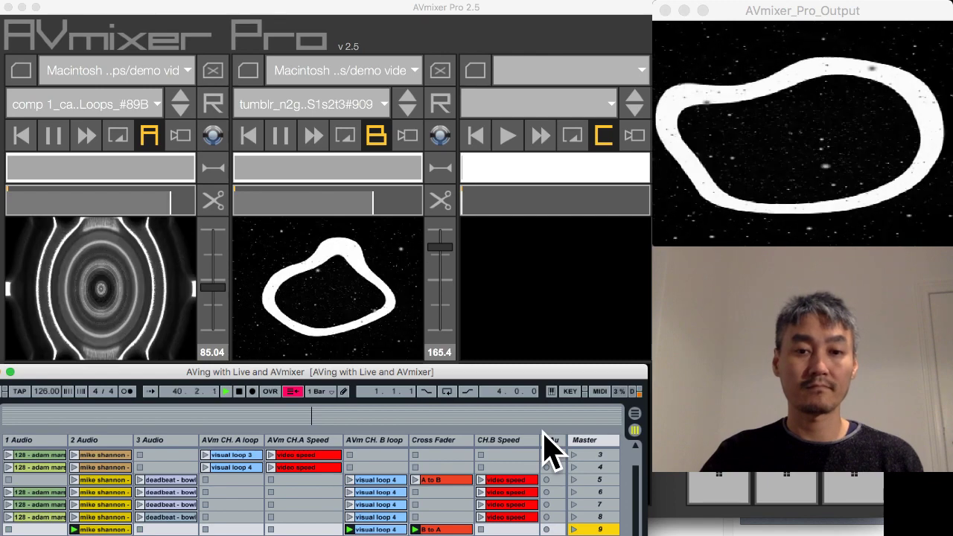
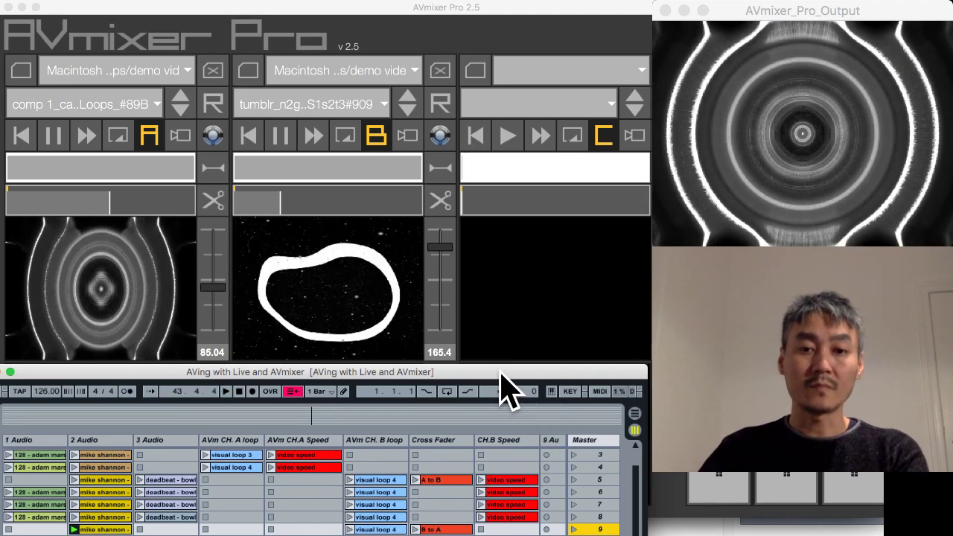
# Step: Switch to AVmixer Pro and examine the video folders and clip lists loaded on channels A and B
pyautogui.moveTo(489, 372); pyautogui.dragTo(522, 9)
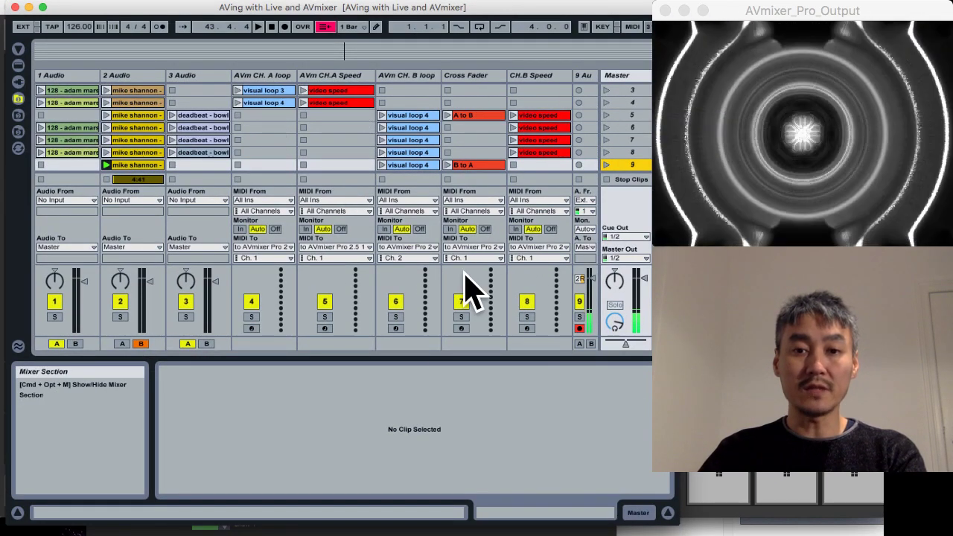
pyautogui.moveTo(391, 9); pyautogui.dragTo(387, 384)
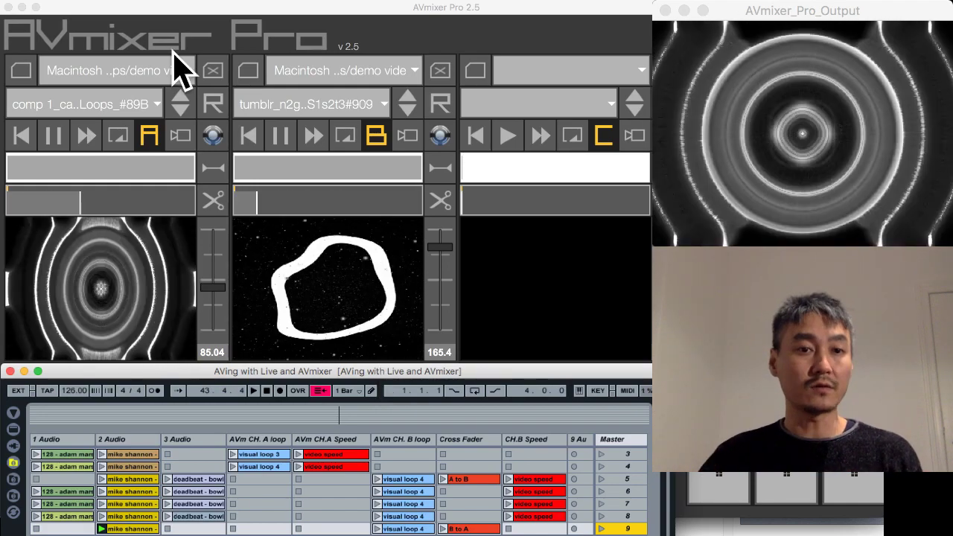
pyautogui.click(177, 87)
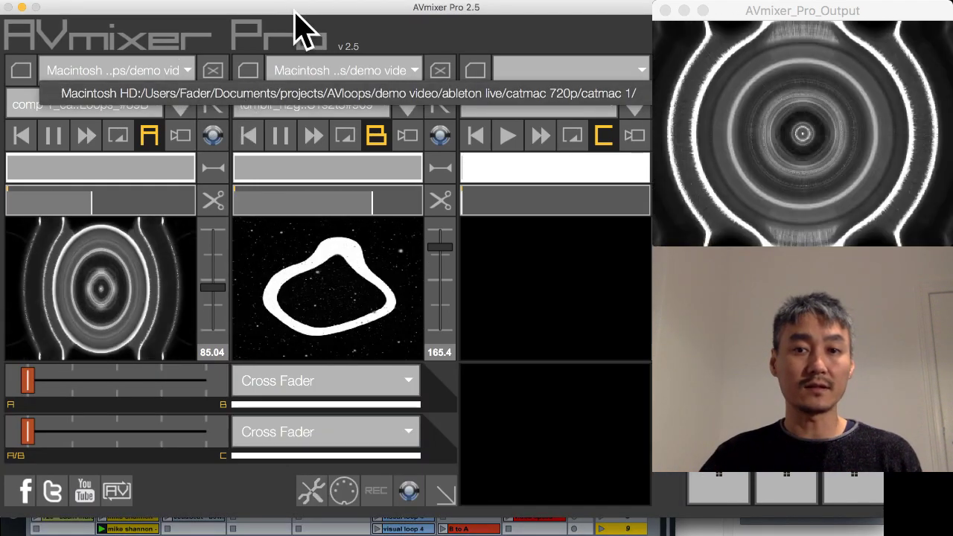
pyautogui.click(305, 73)
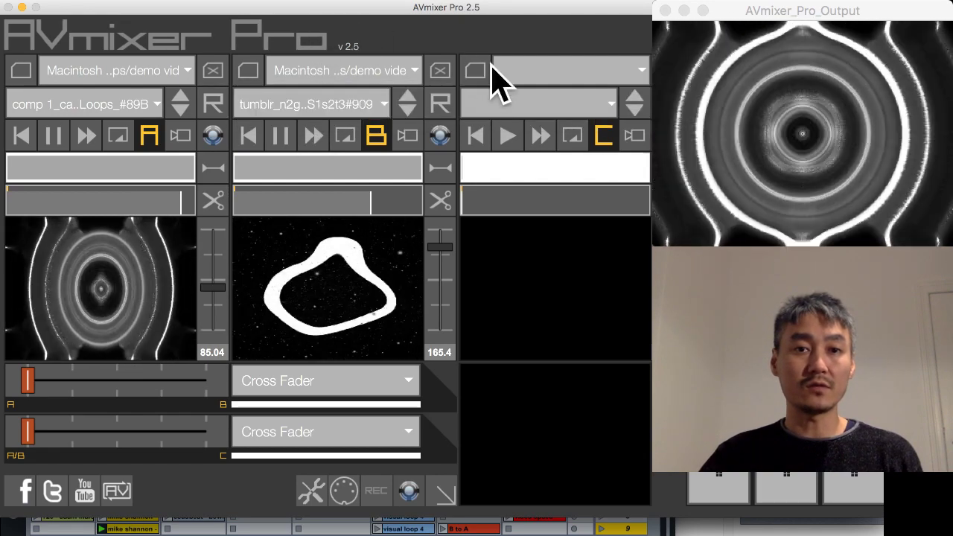
pyautogui.click(132, 108)
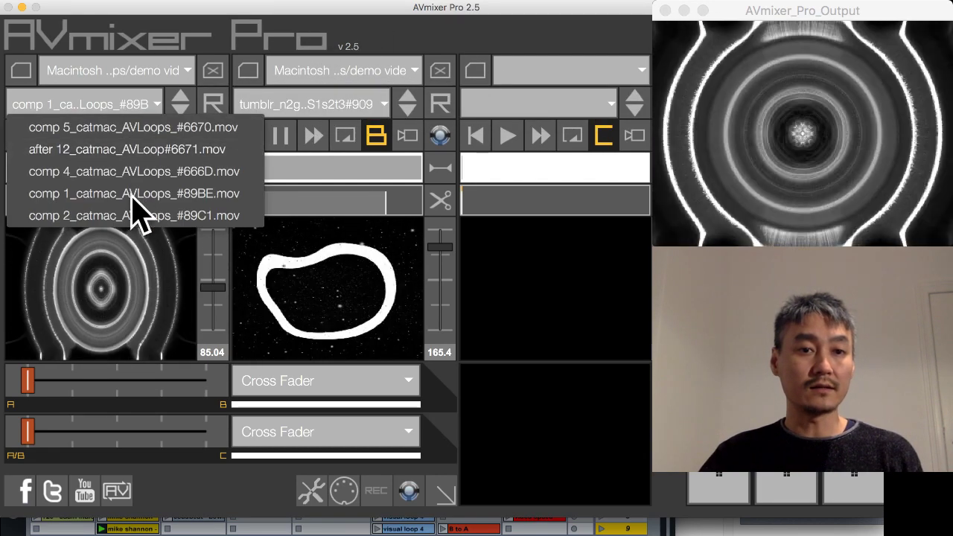
pyautogui.click(182, 18)
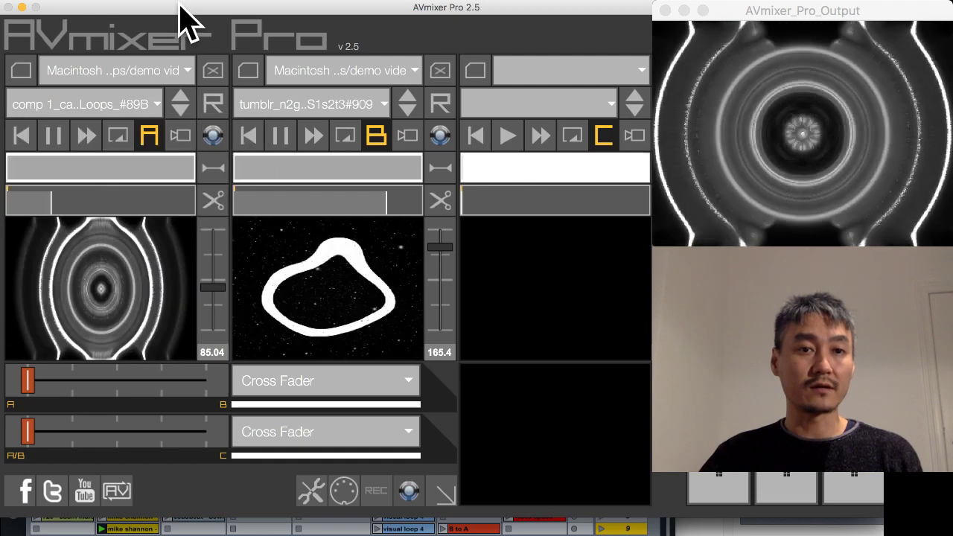
pyautogui.click(313, 104)
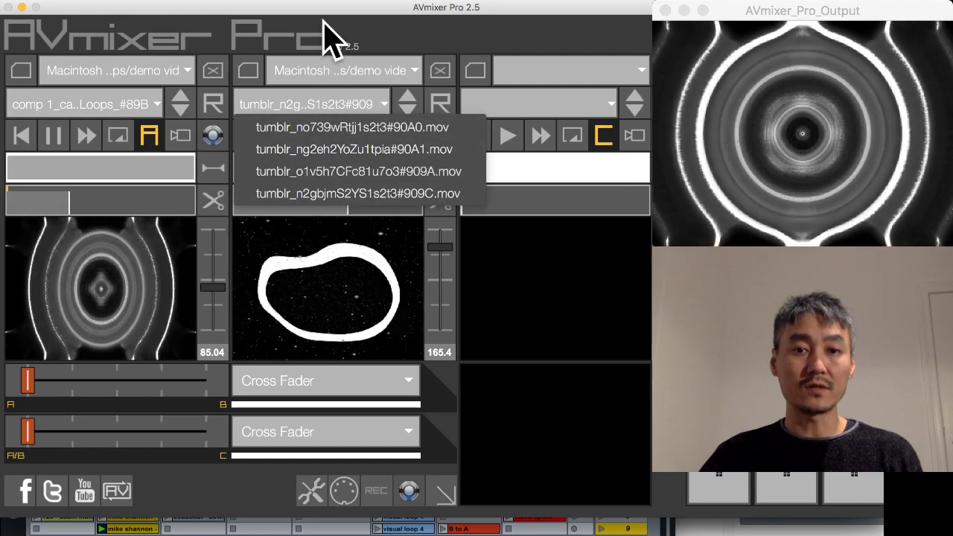
pyautogui.click(321, 10)
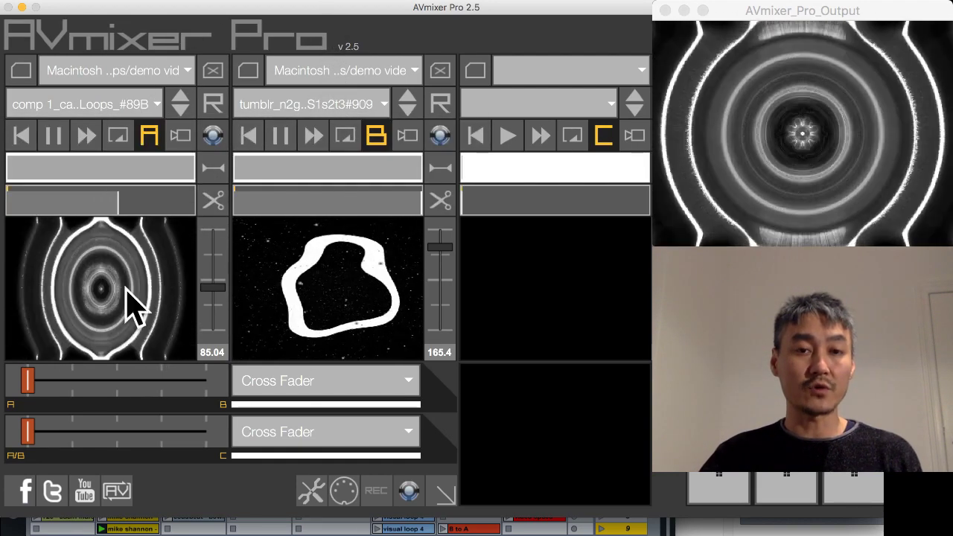
pyautogui.click(142, 106)
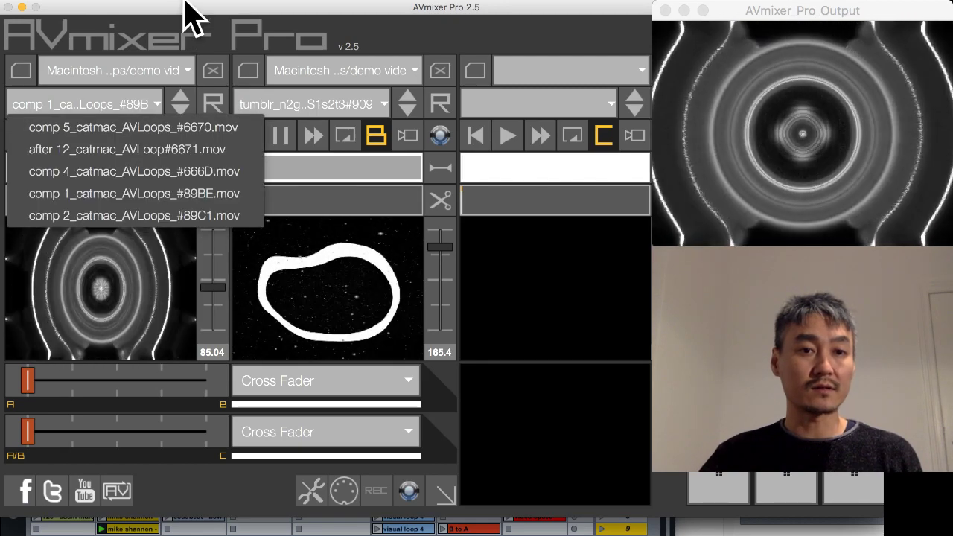
pyautogui.click(183, 17)
# Step: Return to Ableton Live and open the MIDI Sync page of its preferences
pyautogui.click(103, 530)
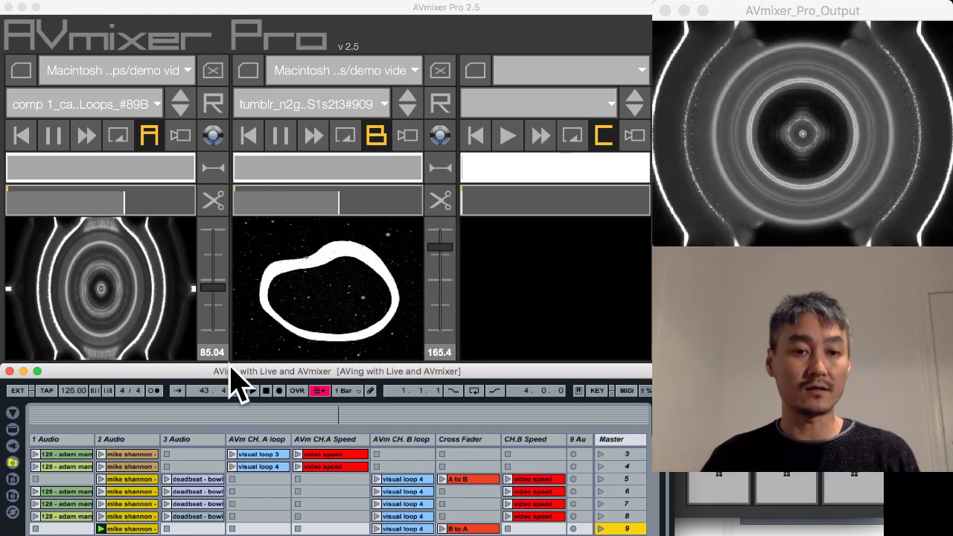
pyautogui.click(221, 298)
pyautogui.moveTo(221, 297); pyautogui.dragTo(216, 286)
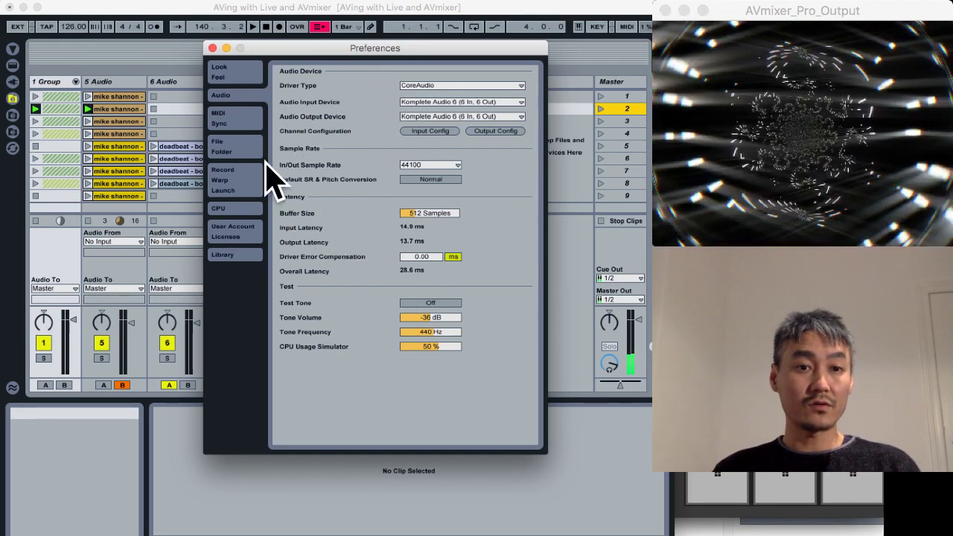
pyautogui.click(253, 121)
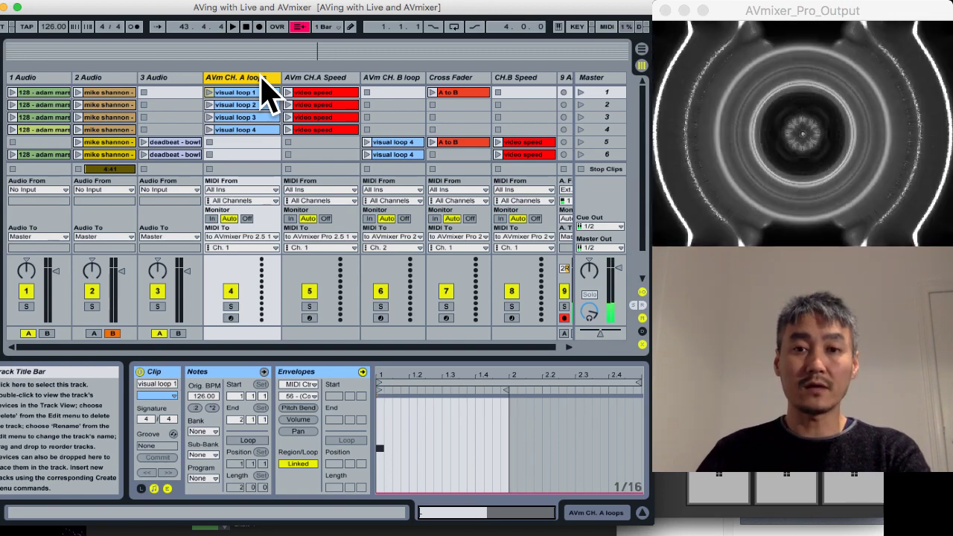
# Step: Delete the AVm CH. A loops track and insert a new MIDI track in its place
pyautogui.press('Delete')
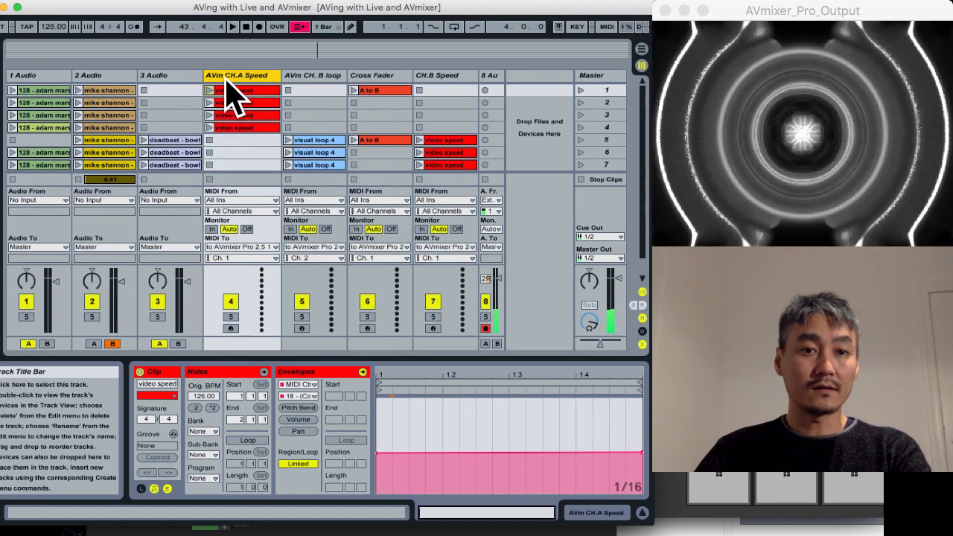
pyautogui.rightClick(227, 81)
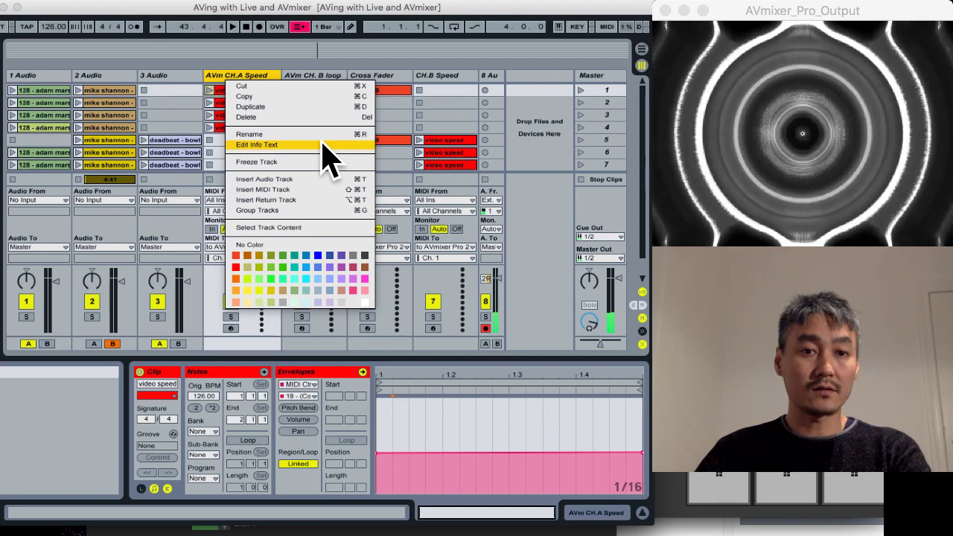
pyautogui.click(321, 189)
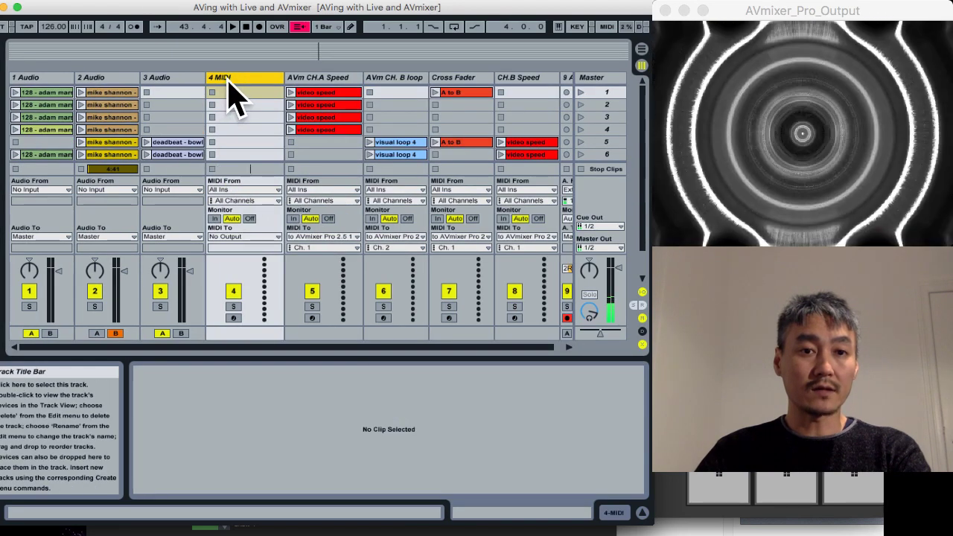
# Step: Rename the new MIDI track as "CH. A loops"
pyautogui.rightClick(233, 80)
pyautogui.click(253, 136)
pyautogui.write('CH. A loops')
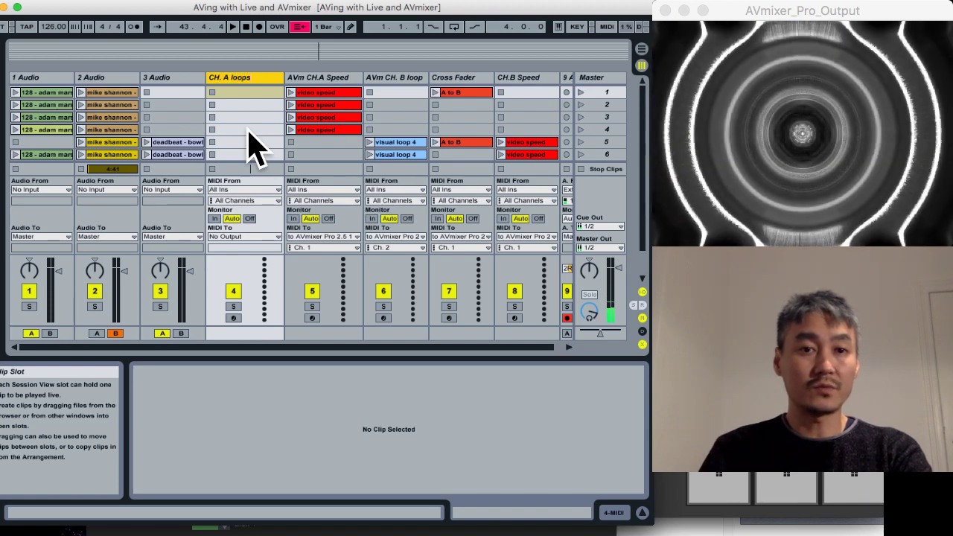
pyautogui.press('Return')
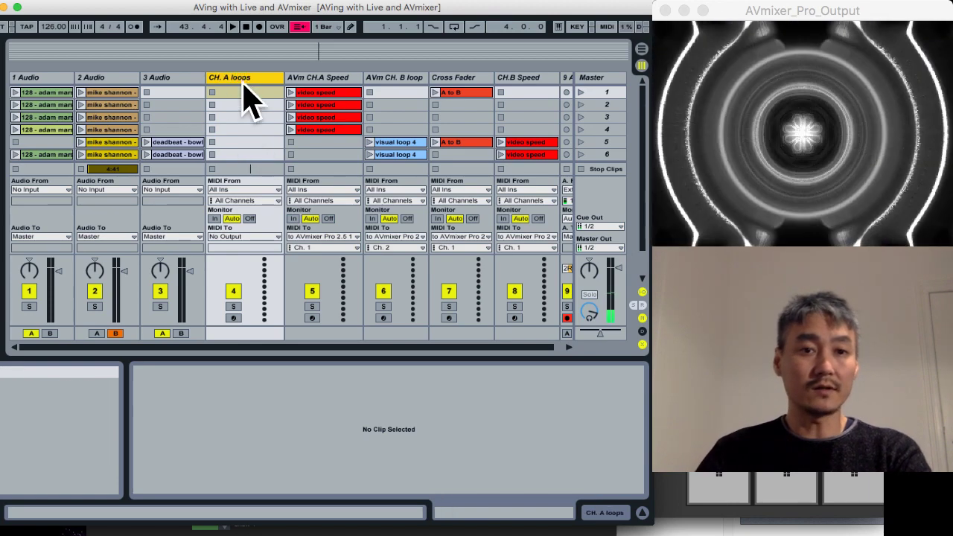
# Step: Create an empty MIDI clip in the first slot of the CH. A loops track and rename it "visual loop1"
pyautogui.click(248, 93)
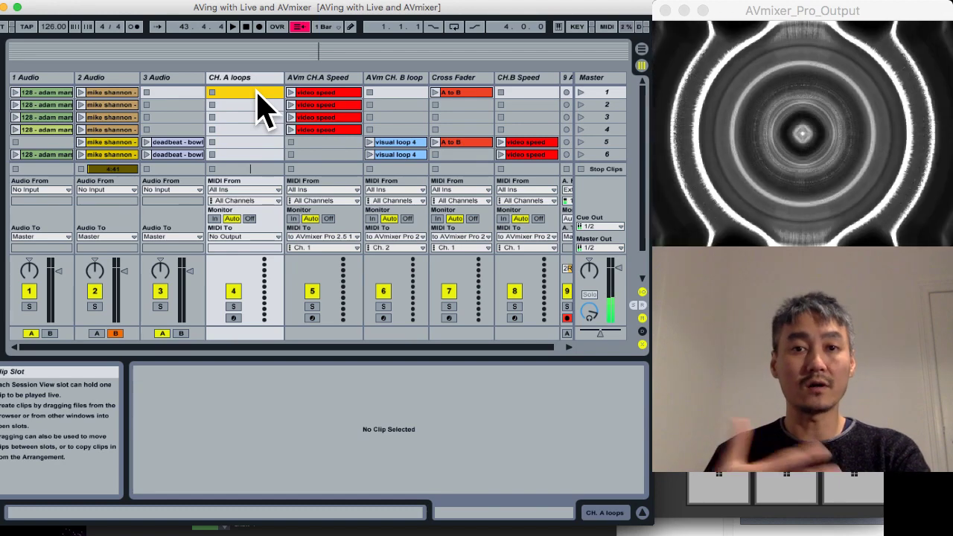
pyautogui.doubleClick(258, 93)
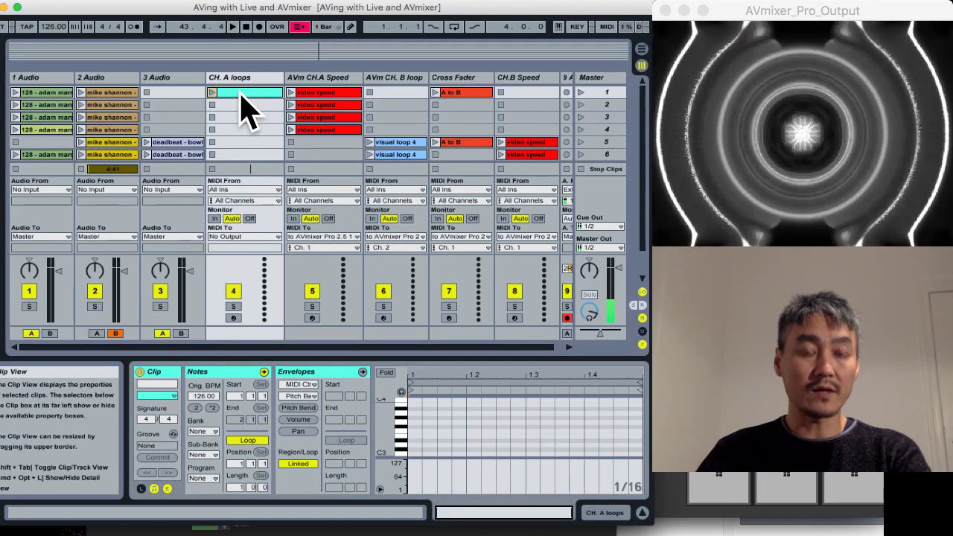
pyautogui.rightClick(240, 96)
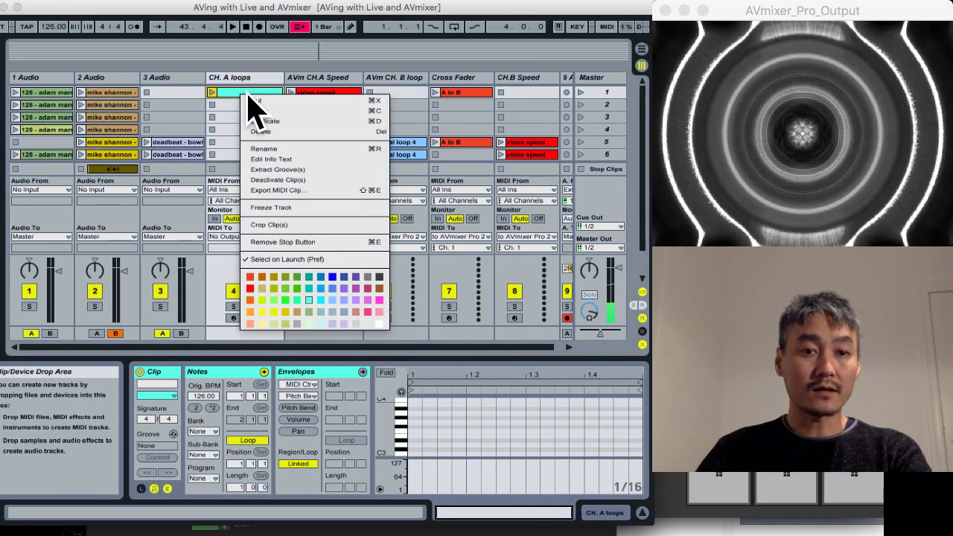
pyautogui.click(312, 149)
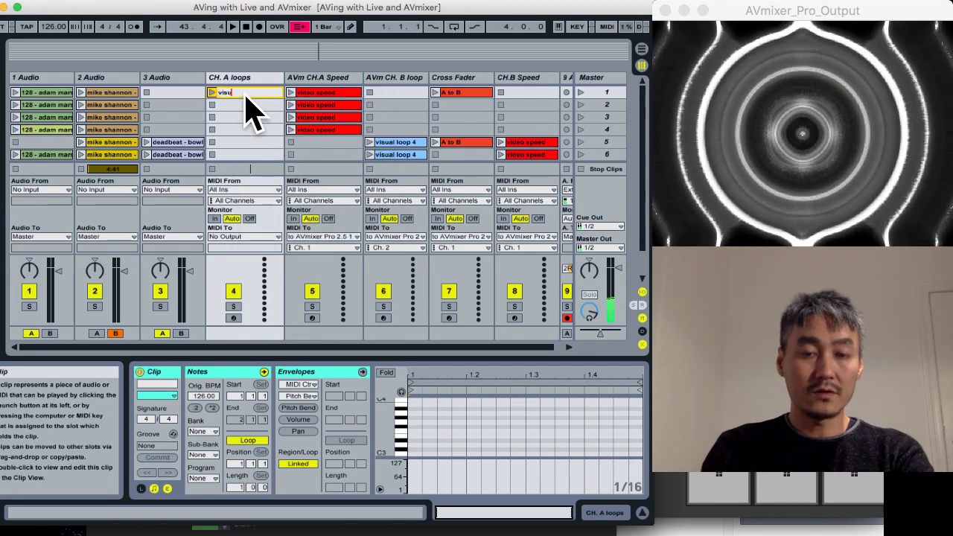
pyautogui.press('Return')
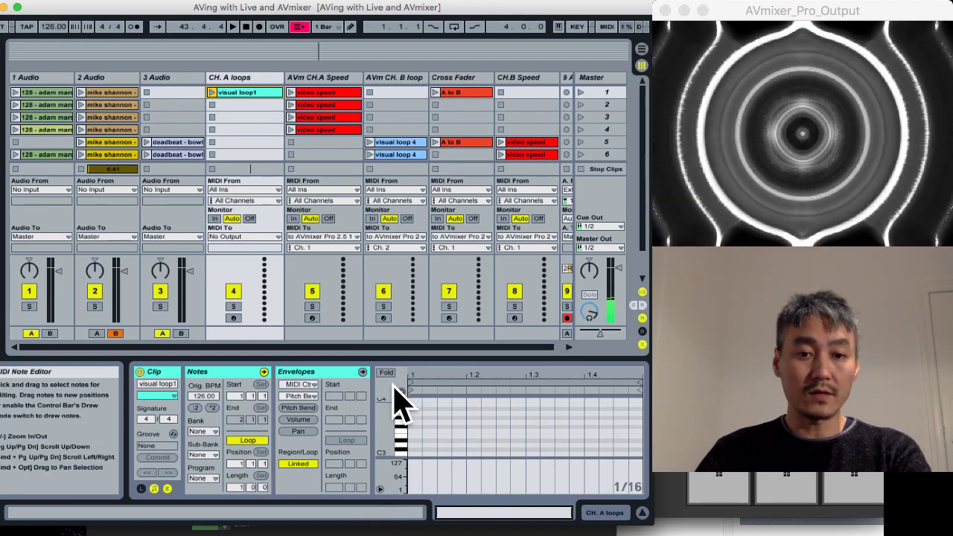
# Step: Add a 1/16 note at F#8 to the start of the visual loop1 clip
pyautogui.scroll(10, 417, 424)
pyautogui.doubleClick(414, 406)
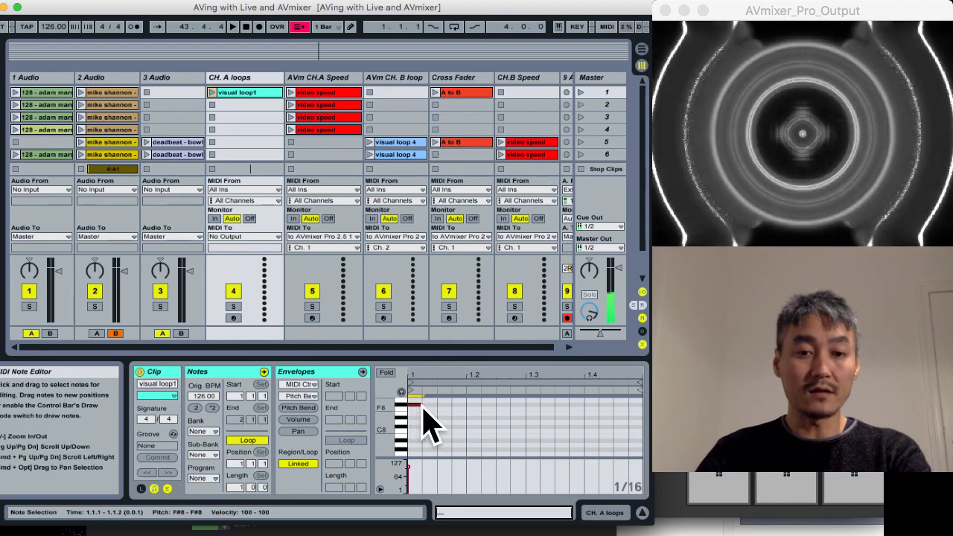
pyautogui.click(421, 432)
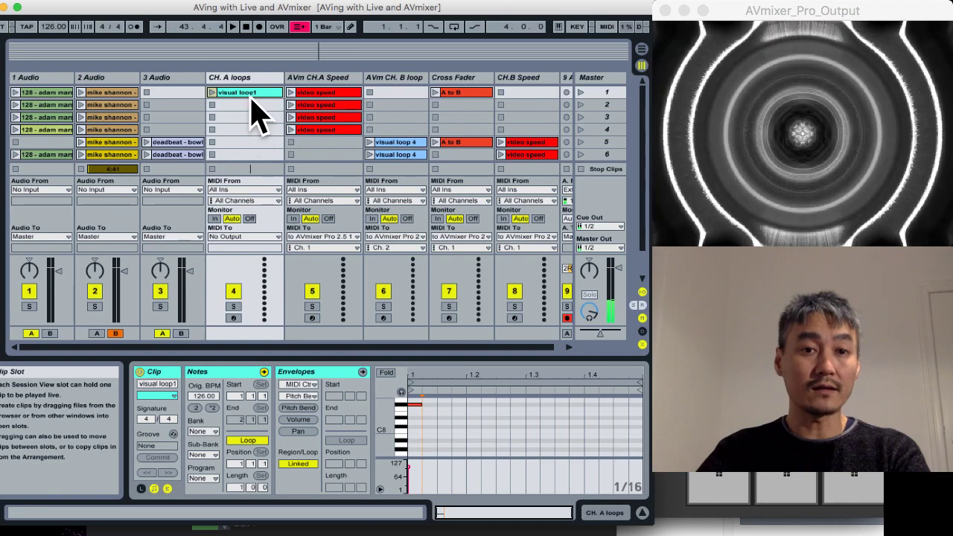
pyautogui.click(415, 405)
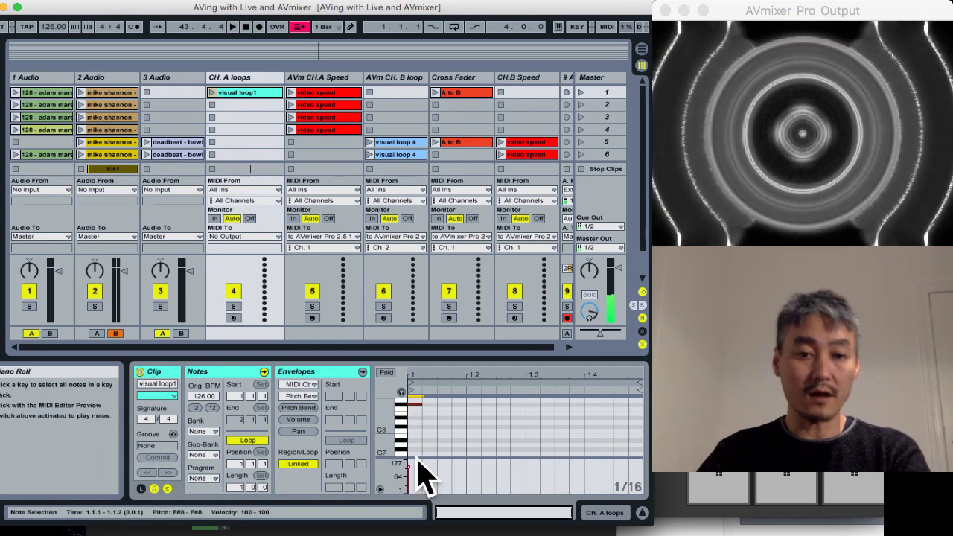
pyautogui.click(416, 415)
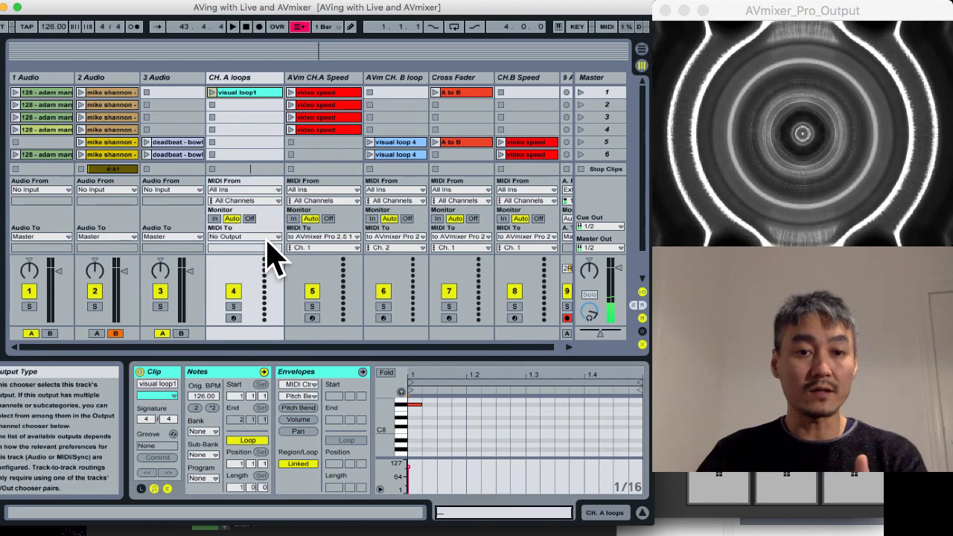
# Step: Route the CH. A loops track's MIDI output to AVmixer Pro 2.5 and launch visual loop1 with the track soloed
pyautogui.click(242, 236)
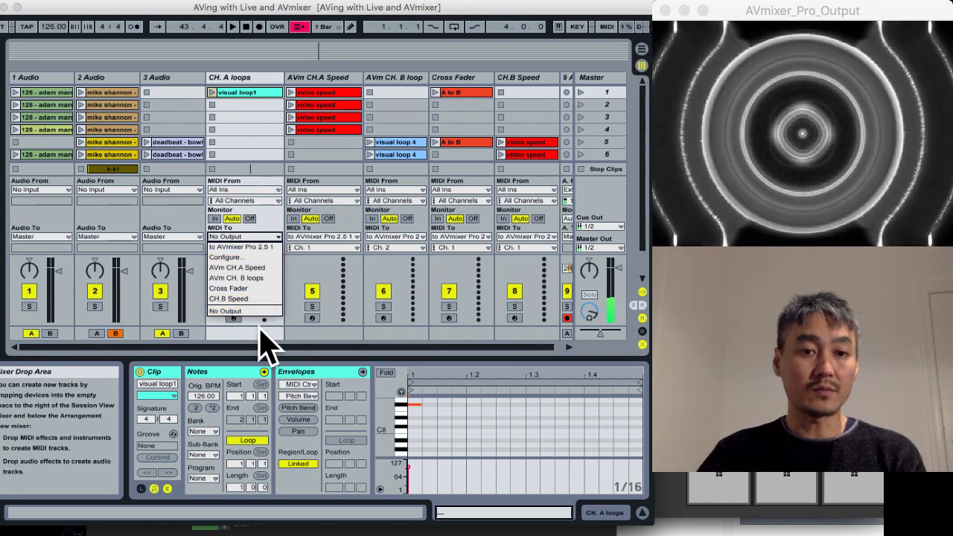
pyautogui.click(273, 248)
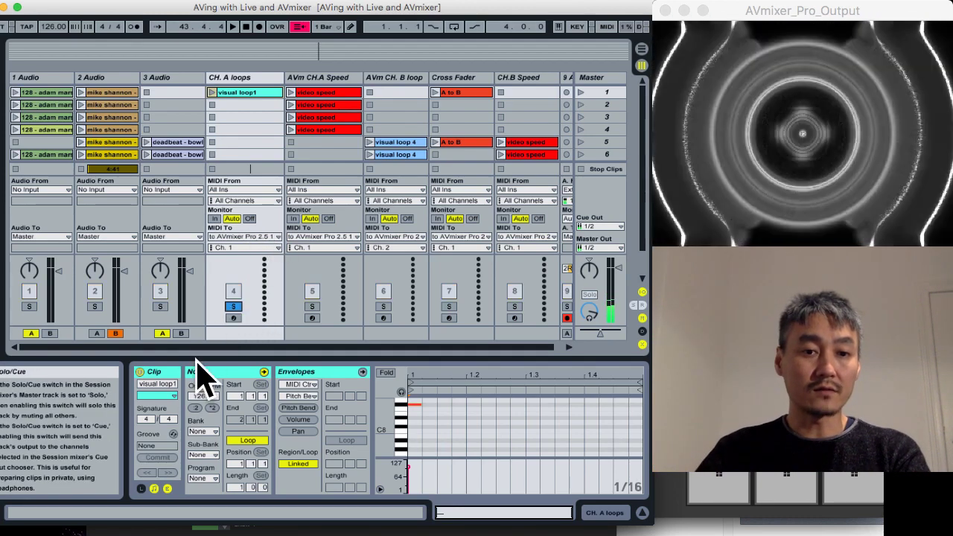
pyautogui.click(233, 306)
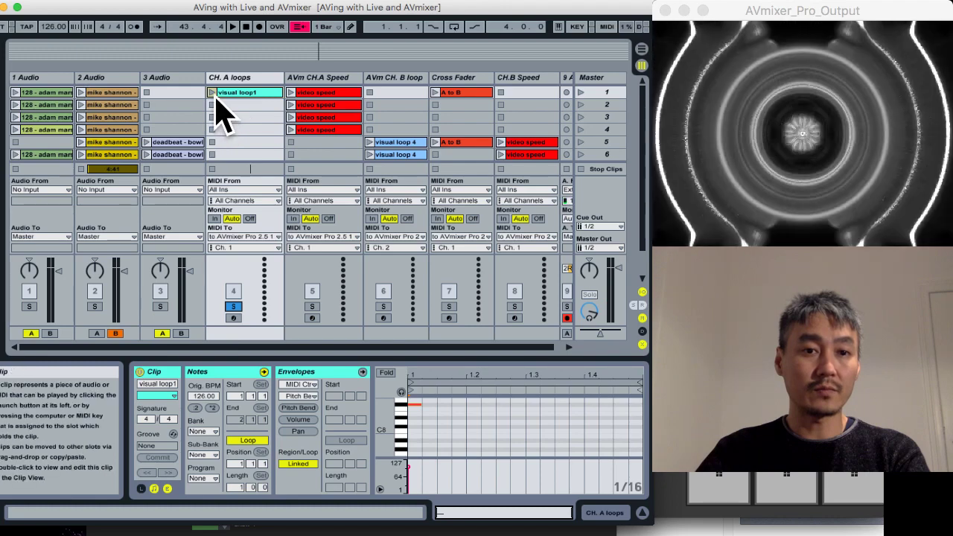
pyautogui.click(213, 92)
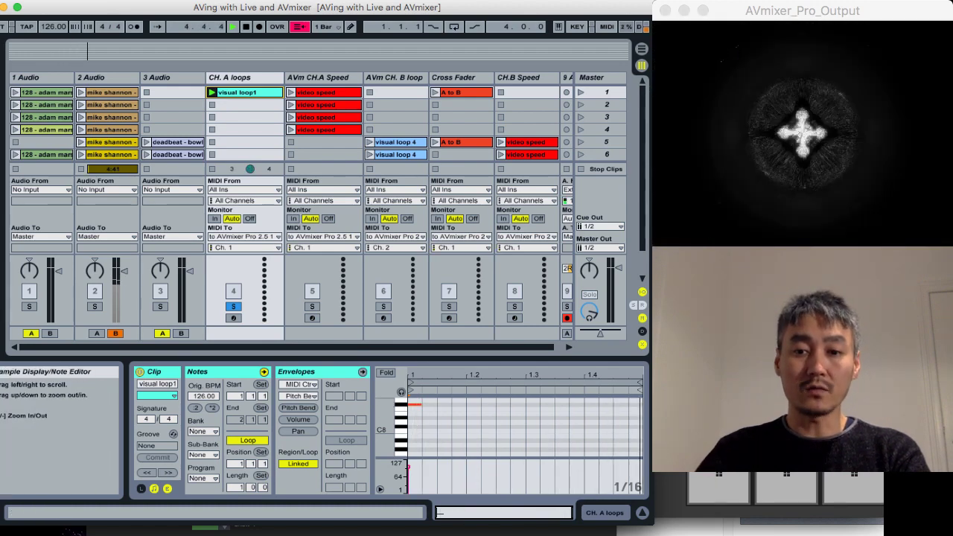
# Step: Switch to AVmixer Pro and open its MIDI settings window
pyautogui.press('super+Tab')
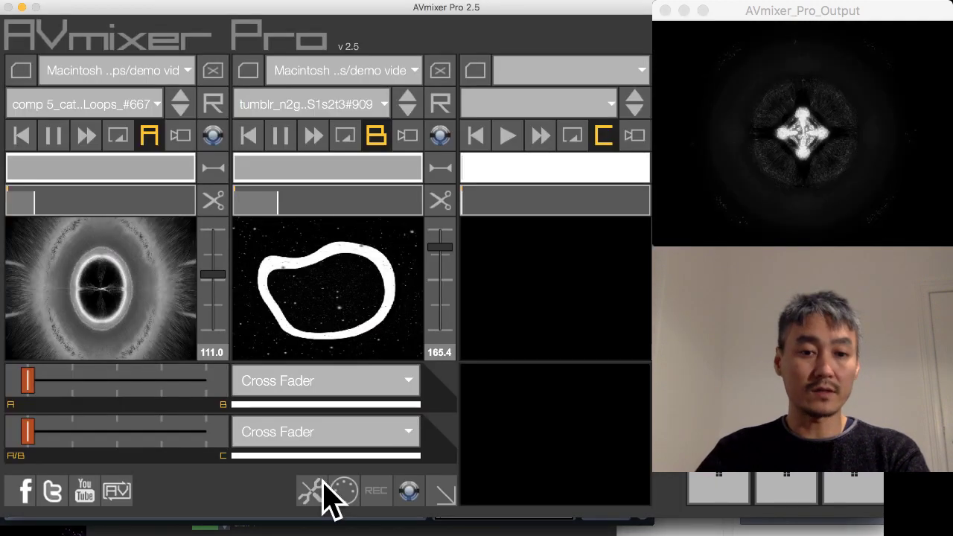
pyautogui.click(343, 491)
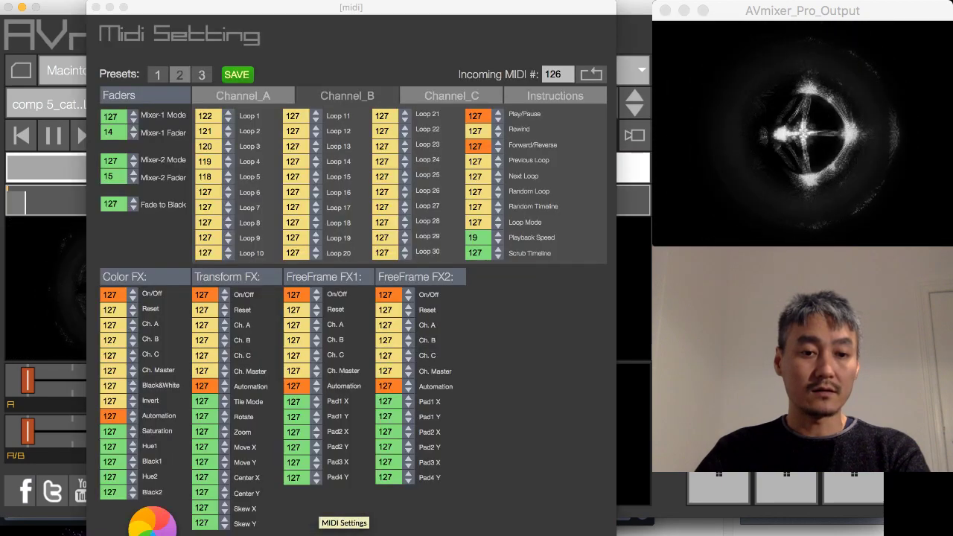
pyautogui.moveTo(283, 15); pyautogui.dragTo(265, 1)
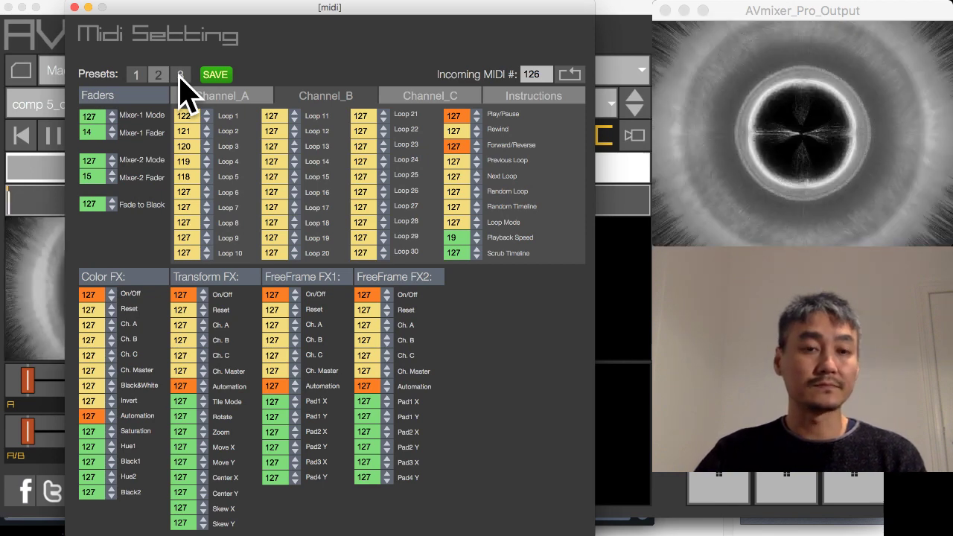
# Step: In MIDI preset 3, assign MIDI number 126 to Loop 1 of channel A and save the preset
pyautogui.click(180, 75)
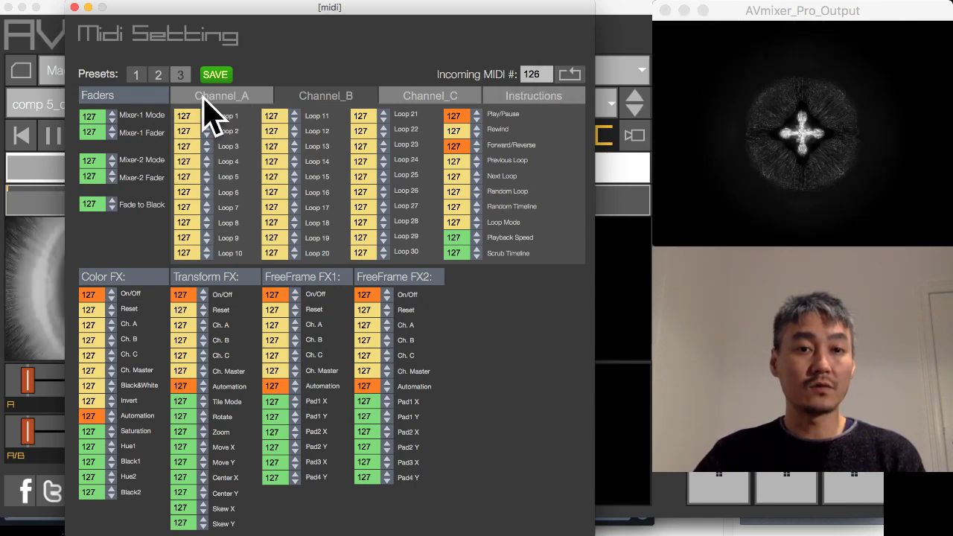
pyautogui.click(205, 98)
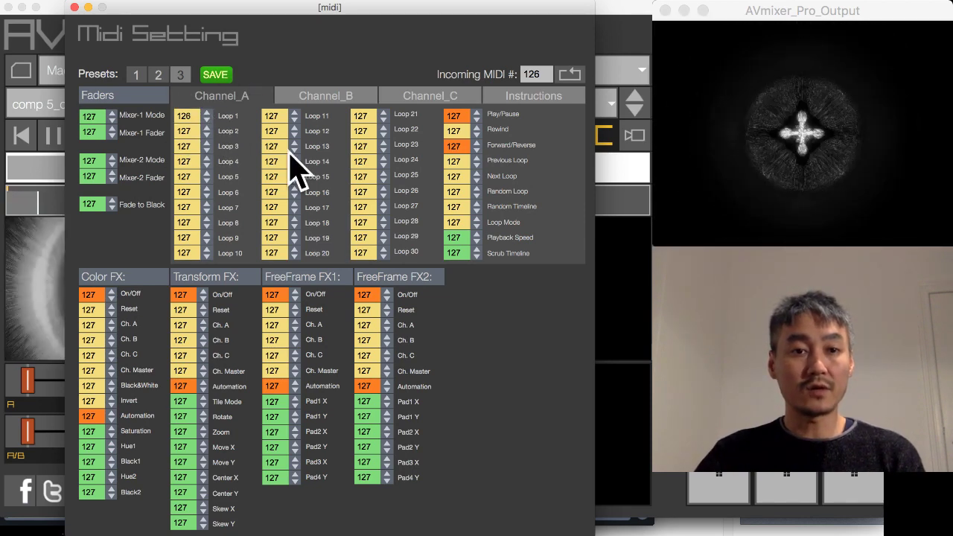
pyautogui.click(221, 77)
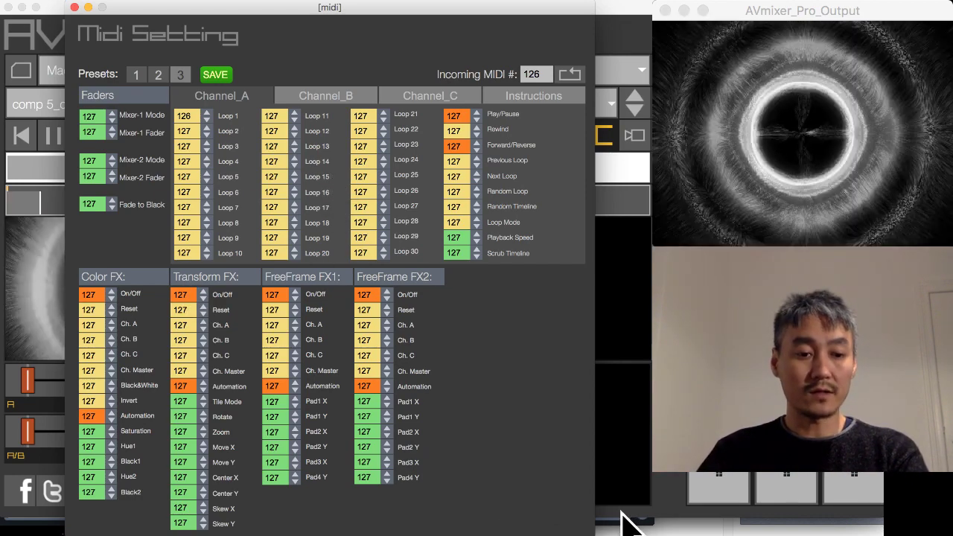
# Step: Return to Ableton Live, duplicate the visual loop1 clip into the second slot and rename the copy "visual loop2"
pyautogui.press('super+Tab')
pyautogui.click(328, 288)
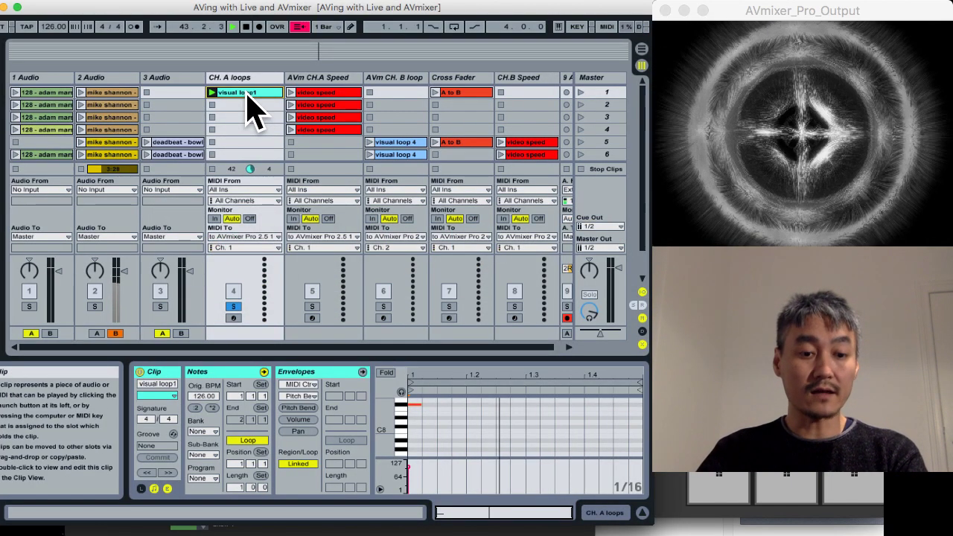
pyautogui.press('super+d')
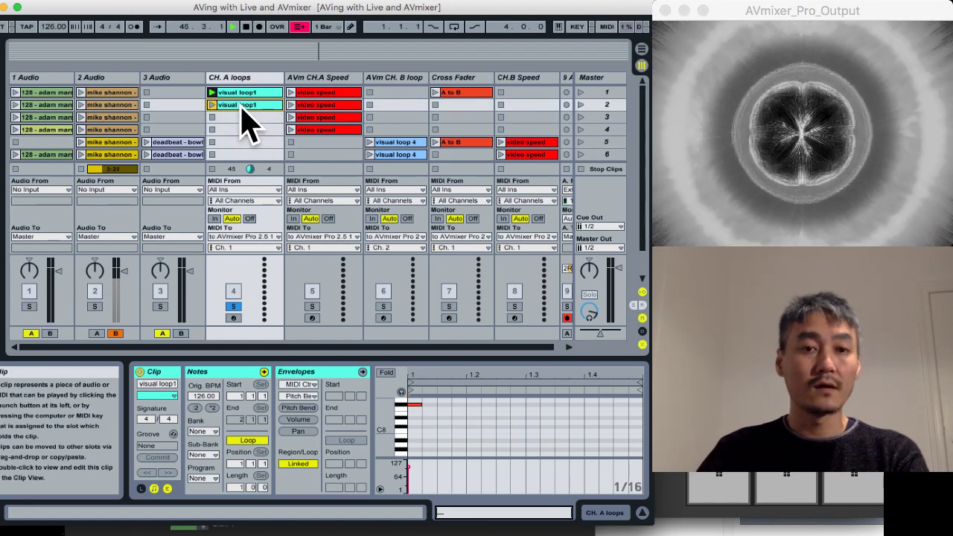
pyautogui.rightClick(241, 109)
pyautogui.click(301, 160)
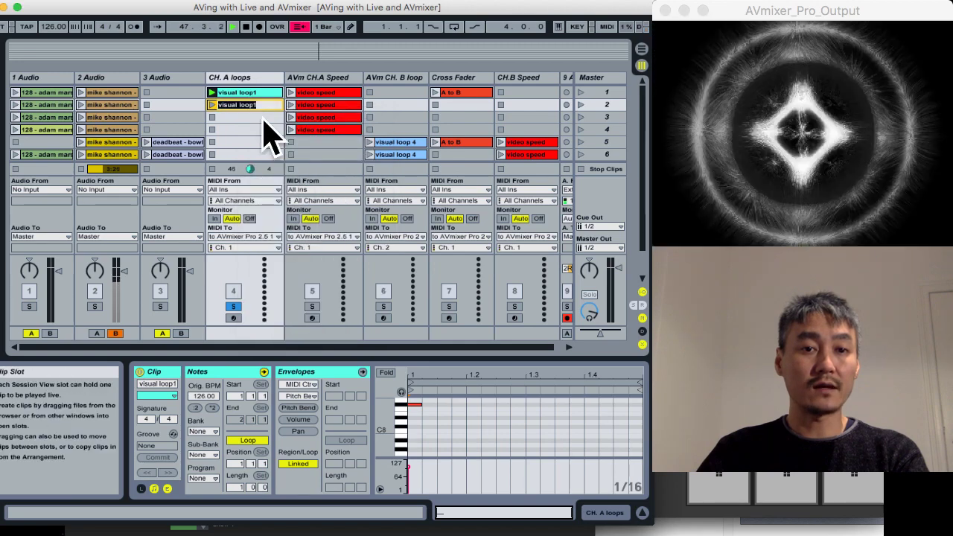
pyautogui.press('Right')
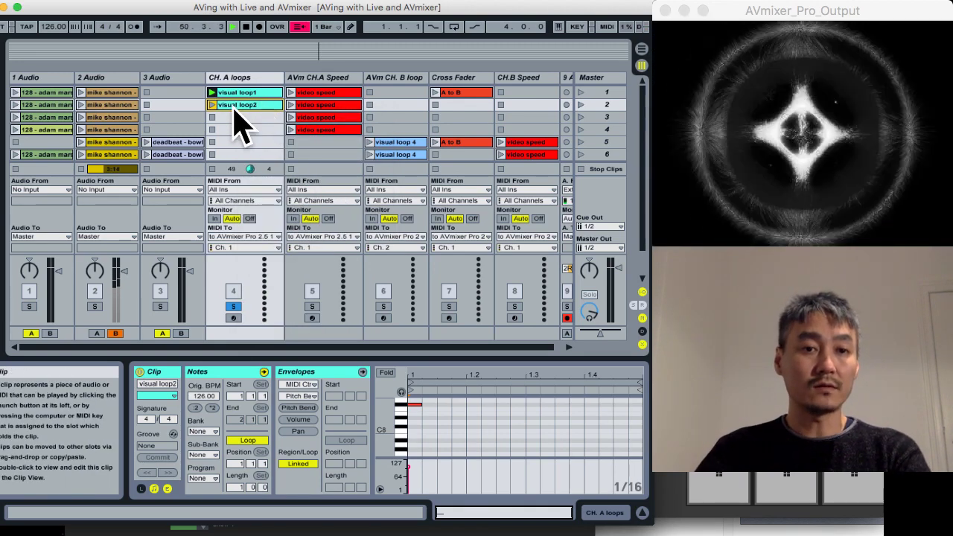
# Step: Launch the visual loop2 clip and move its note down to F8
pyautogui.click(211, 105)
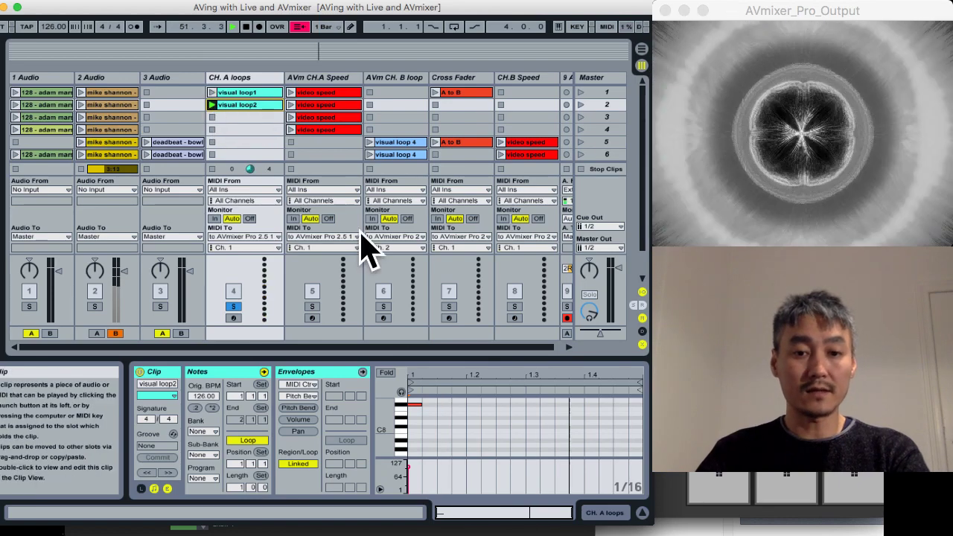
pyautogui.moveTo(414, 414)
pyautogui.mouseDown()
pyautogui.moveTo(415, 438)
pyautogui.moveTo(414, 417)
pyautogui.mouseUp()
pyautogui.click(415, 409)
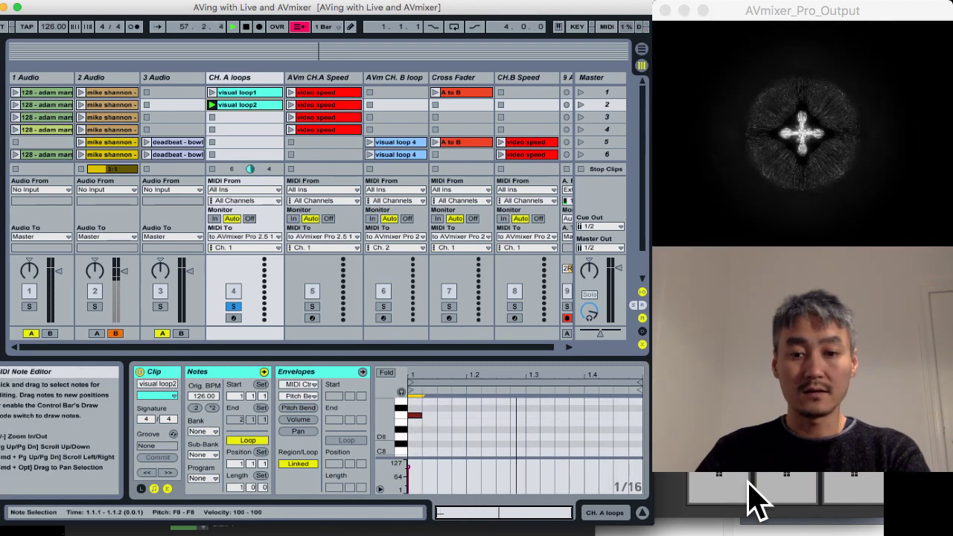
# Step: Switch to AVmixer Pro and assign MIDI number 125 to Loop 2 of channel A in the MIDI settings
pyautogui.click(673, 491)
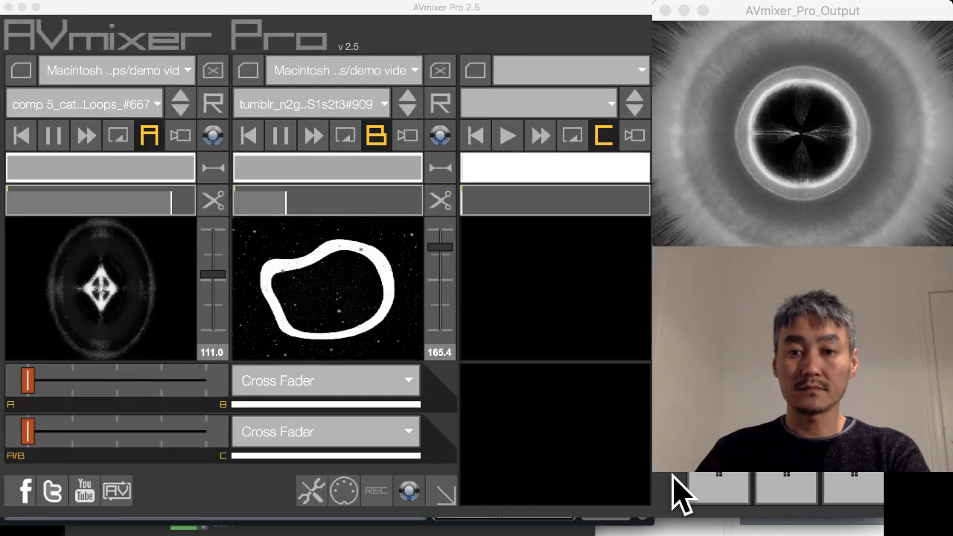
pyautogui.click(340, 488)
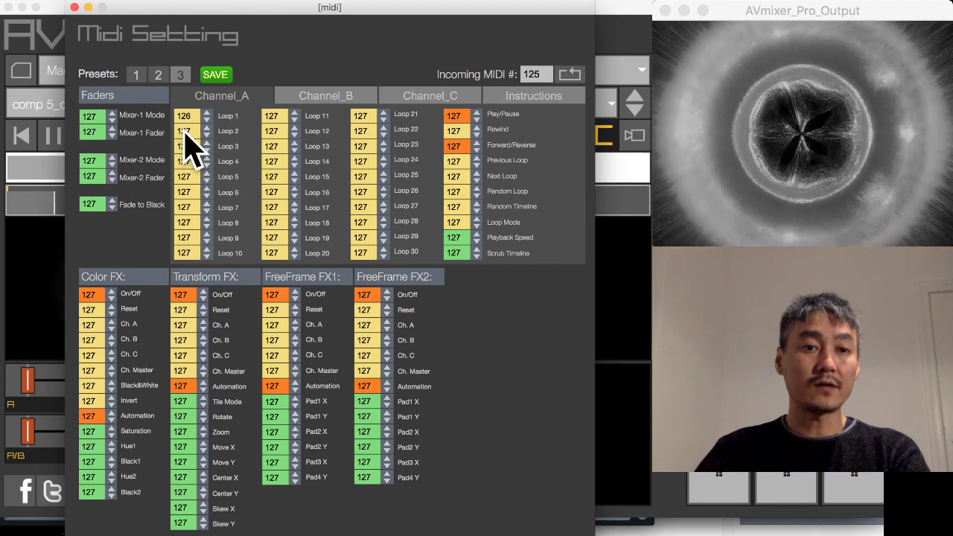
pyautogui.moveTo(184, 129); pyautogui.dragTo(195, 134)
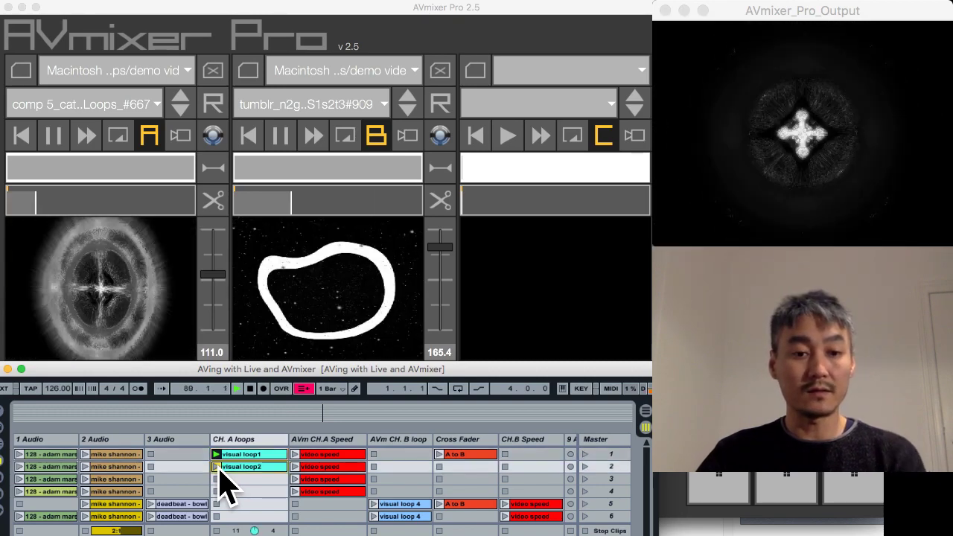
# Step: Launch the visual loop2 clip in Ableton Live to test switching channel A's video loop
pyautogui.click(216, 467)
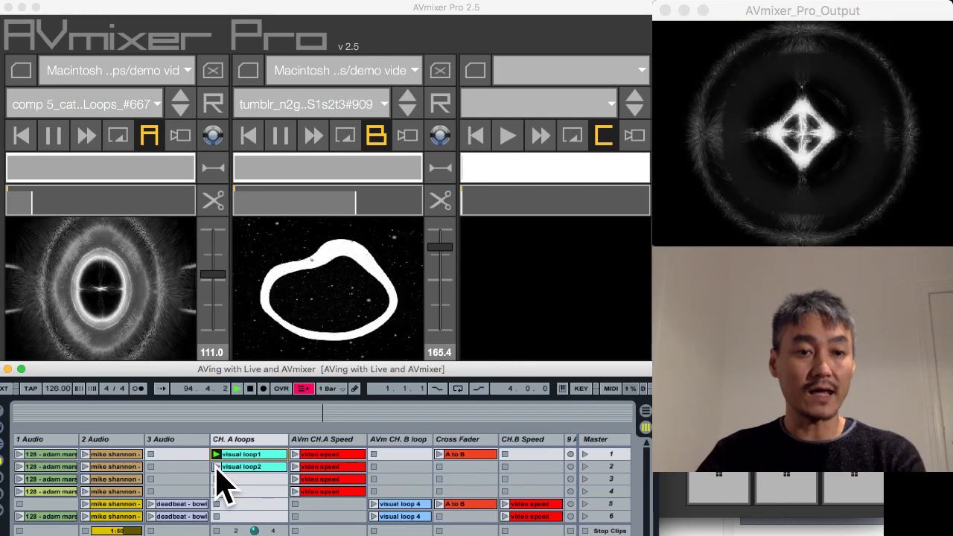
pyautogui.click(216, 467)
pyautogui.moveTo(288, 372); pyautogui.dragTo(304, 410)
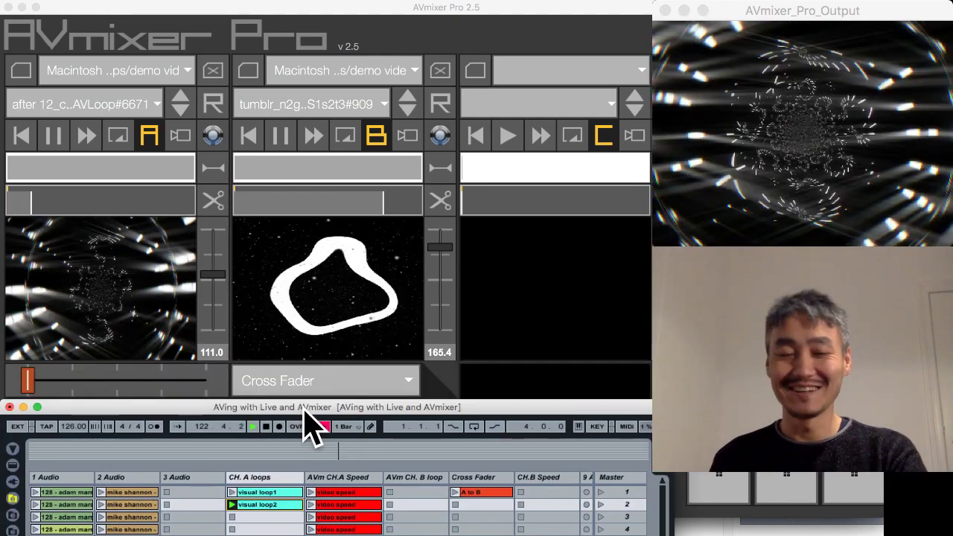
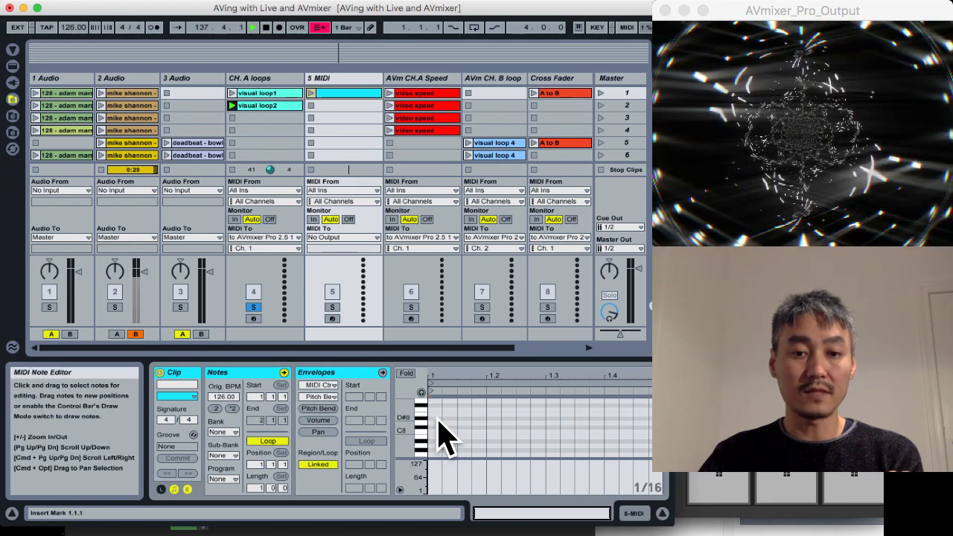
# Step: Add a 1/16 note at D#8 to the start of the first clip on the 5 MIDI track
pyautogui.doubleClick(437, 419)
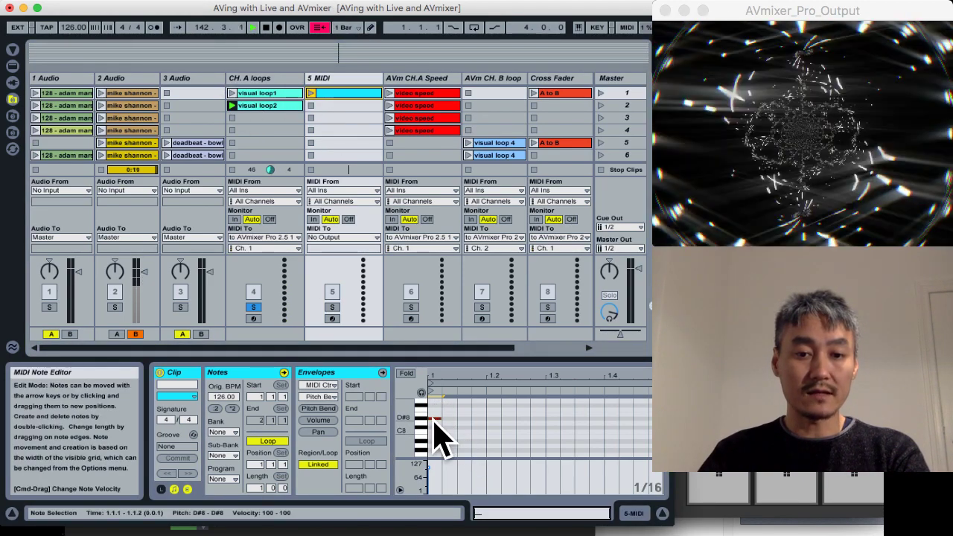
pyautogui.moveTo(294, 6); pyautogui.dragTo(356, 7)
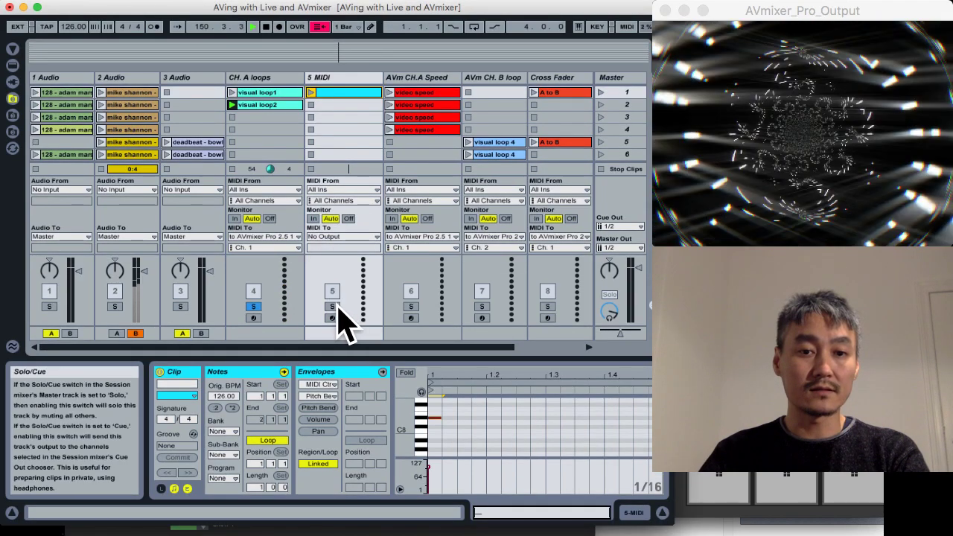
# Step: Solo the 5 MIDI track and route its MIDI output to AVmixer Pro 2.5 1
pyautogui.click(332, 307)
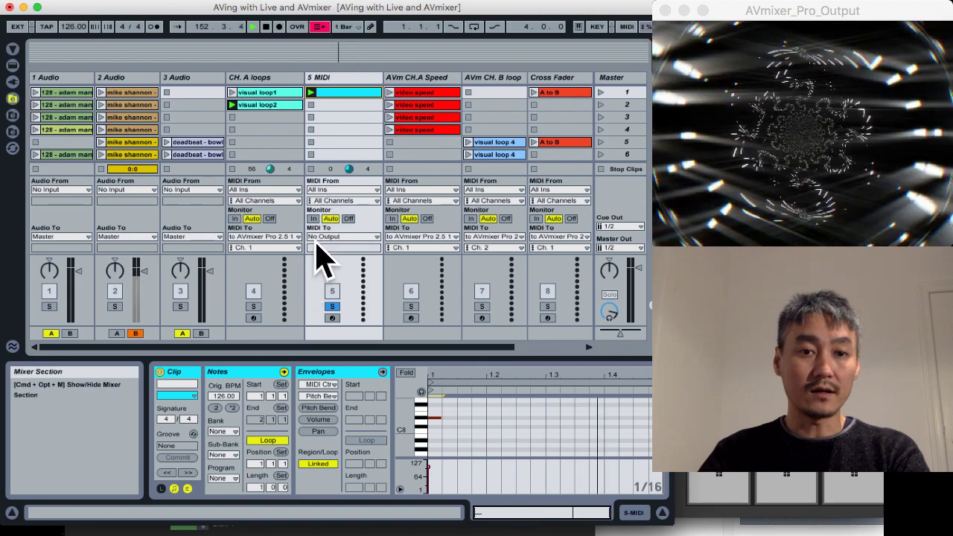
pyautogui.click(337, 237)
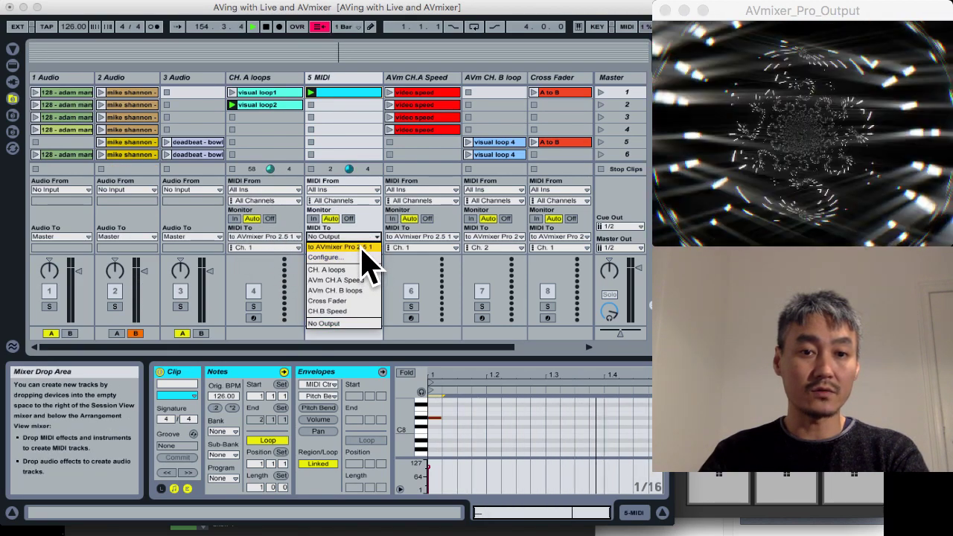
pyautogui.click(363, 248)
# Step: Copy the first 5 MIDI clip into the second slot and move the copy's note down to D8
pyautogui.moveTo(335, 11); pyautogui.dragTo(345, 165)
pyautogui.click(333, 108)
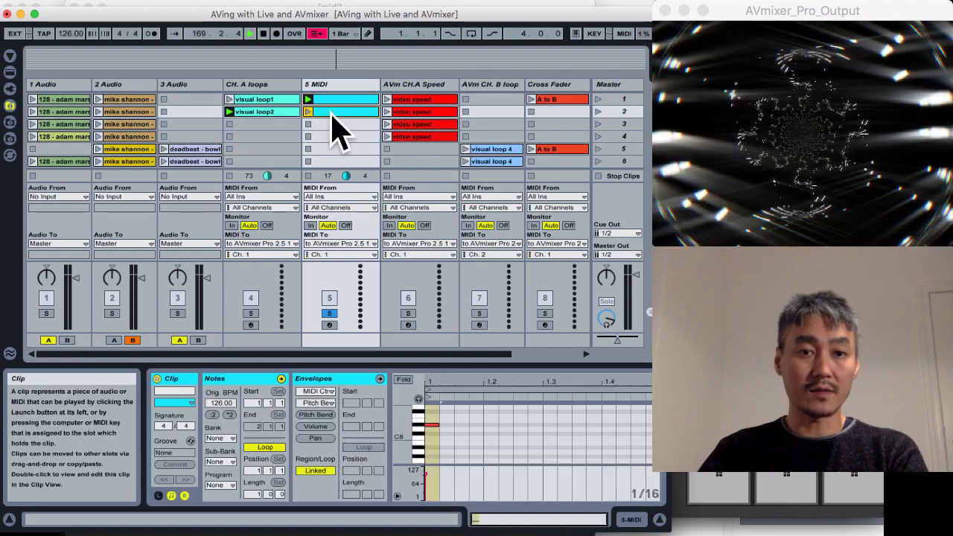
pyautogui.click(433, 425)
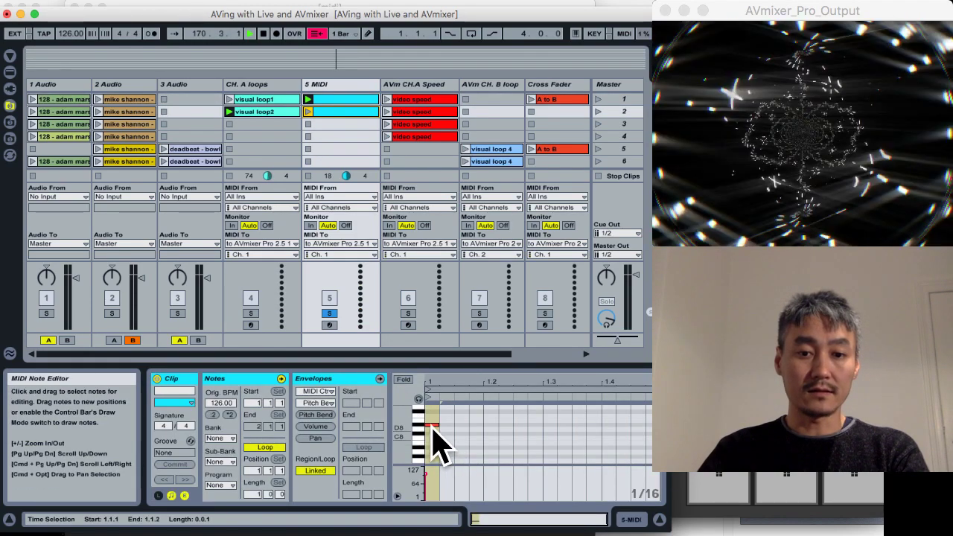
pyautogui.click(432, 429)
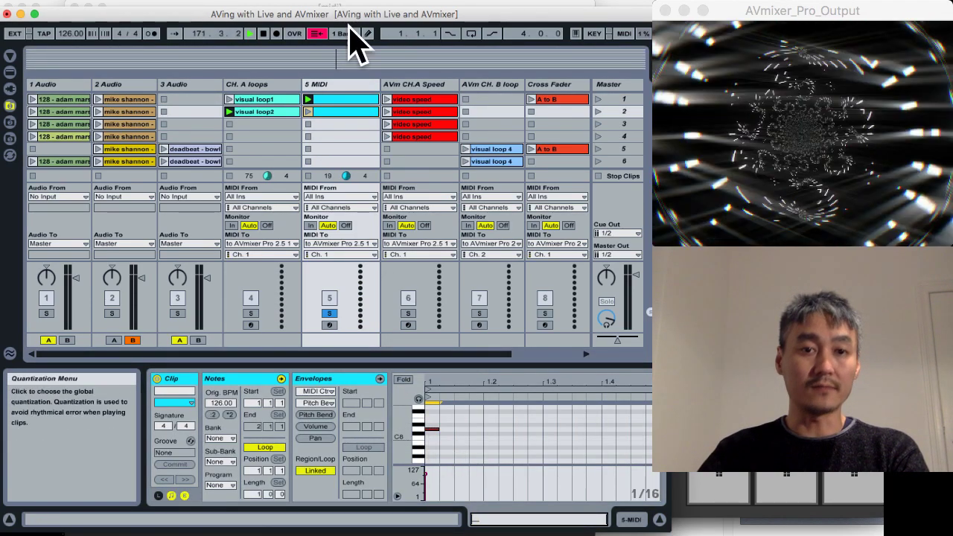
# Step: Launch the second 5 MIDI clip and open Loop 3's number in channel B of AVmixer Pro's MIDI settings
pyautogui.moveTo(361, 15); pyautogui.dragTo(363, 286)
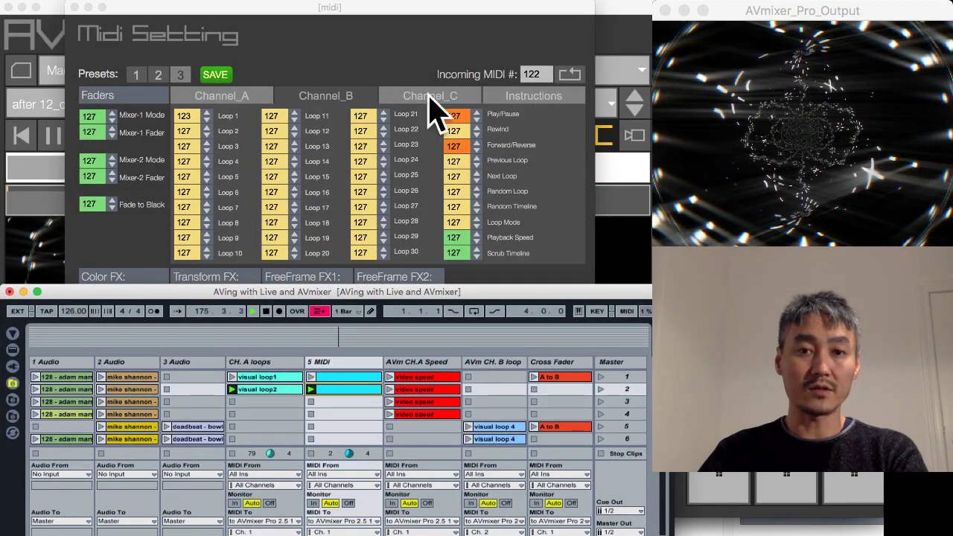
pyautogui.click(192, 149)
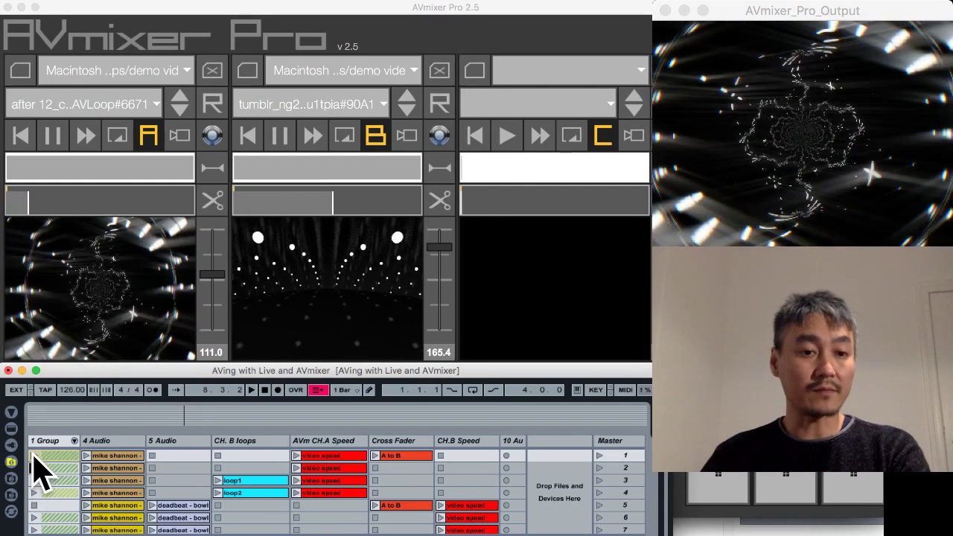
# Step: Launch the clips of 1 Group from its group slot and unfold the group to show its tracks
pyautogui.click(33, 456)
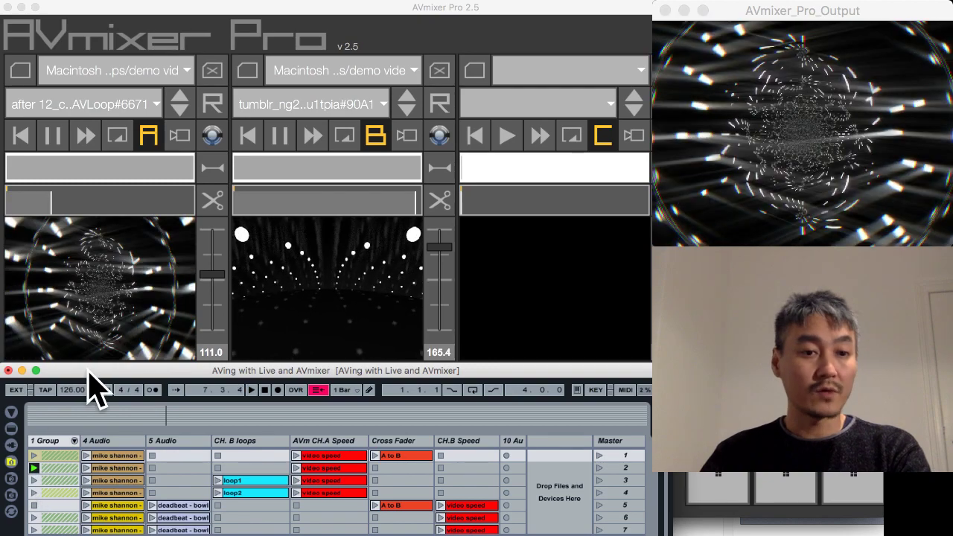
pyautogui.moveTo(89, 383); pyautogui.dragTo(93, 20)
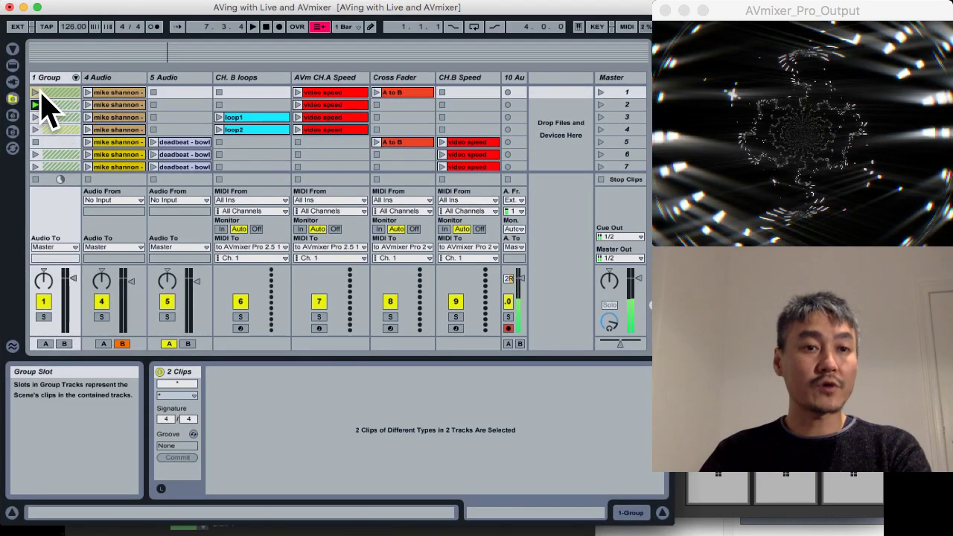
pyautogui.click(75, 77)
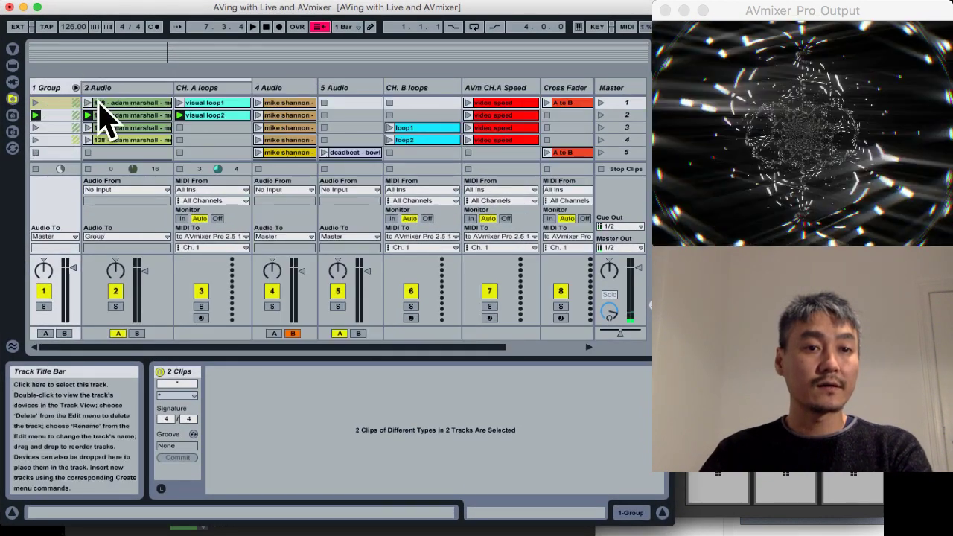
pyautogui.click(141, 103)
# Step: Turn off looping for the visual loop1 and visual loop2 clips in the CH. A loops track
pyautogui.click(198, 104)
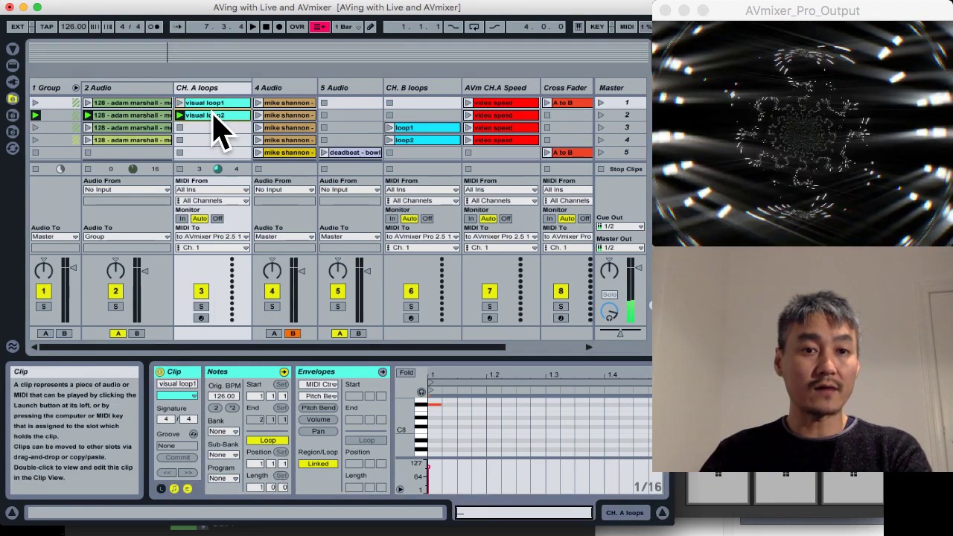
pyautogui.click(216, 115)
pyautogui.press('Up')
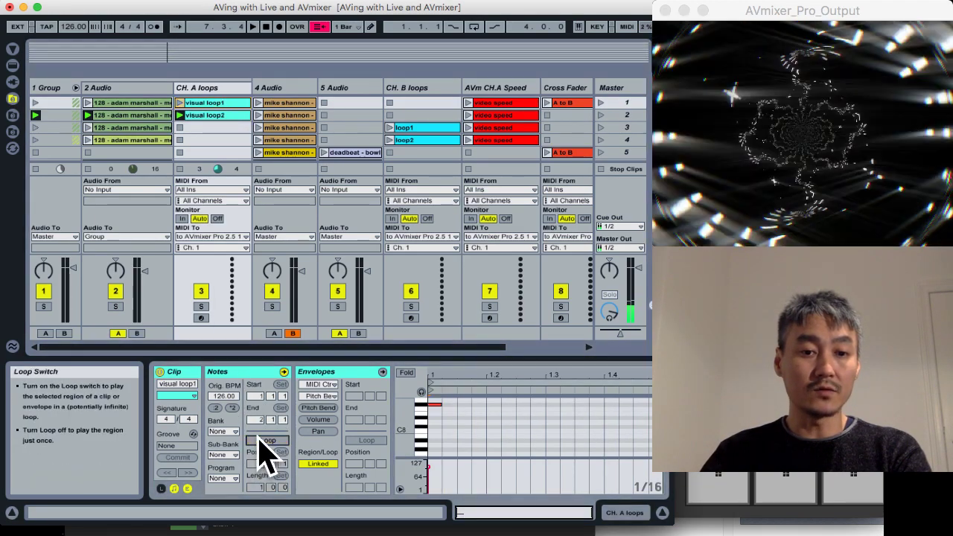
pyautogui.click(190, 115)
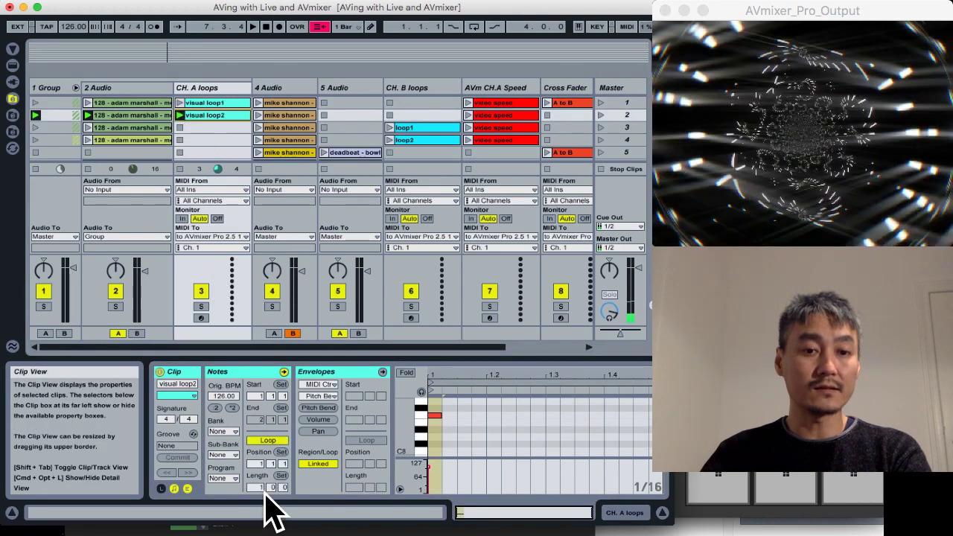
pyautogui.click(258, 442)
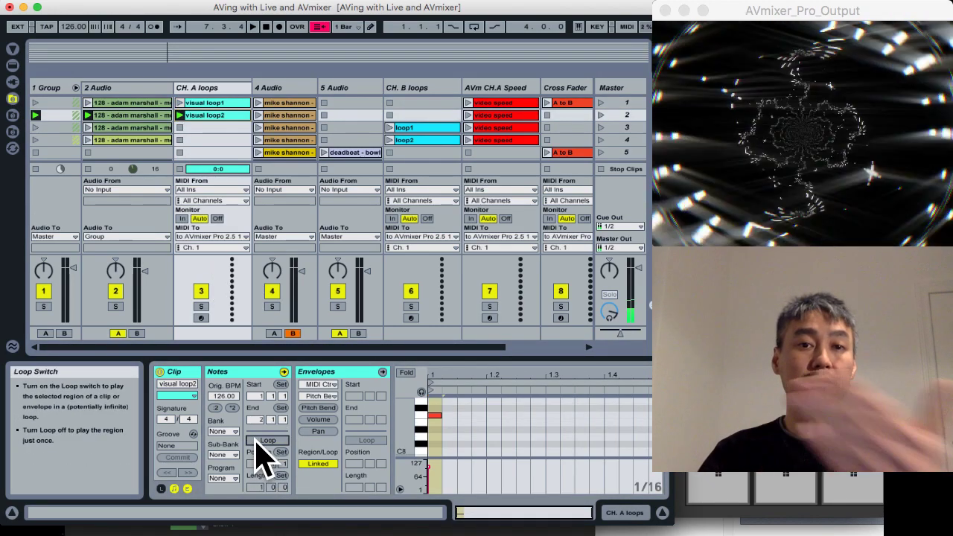
# Step: Examine the visual loop clips and the grouped audio clips alongside AVmixer Pro's channels
pyautogui.moveTo(158, 9); pyautogui.dragTo(152, 379)
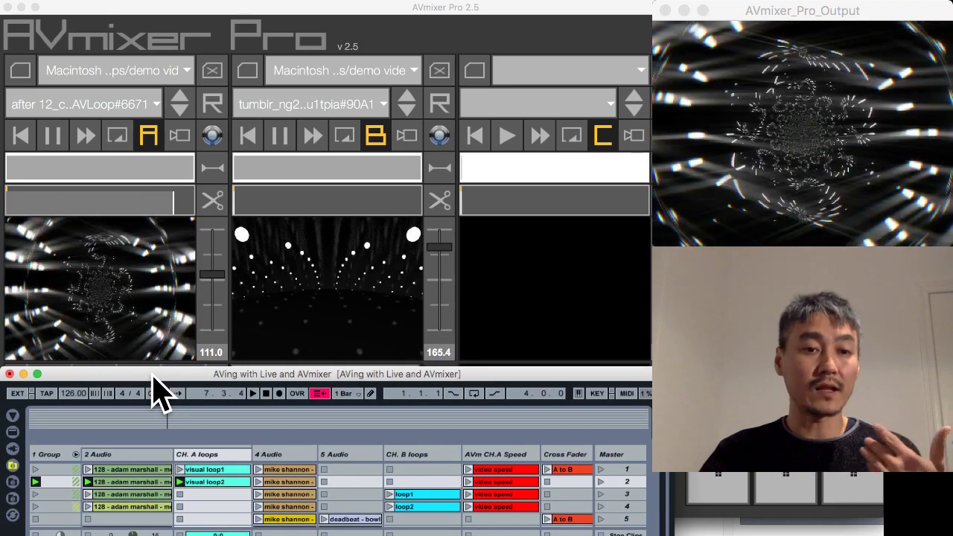
pyautogui.moveTo(153, 378); pyautogui.dragTo(153, 15)
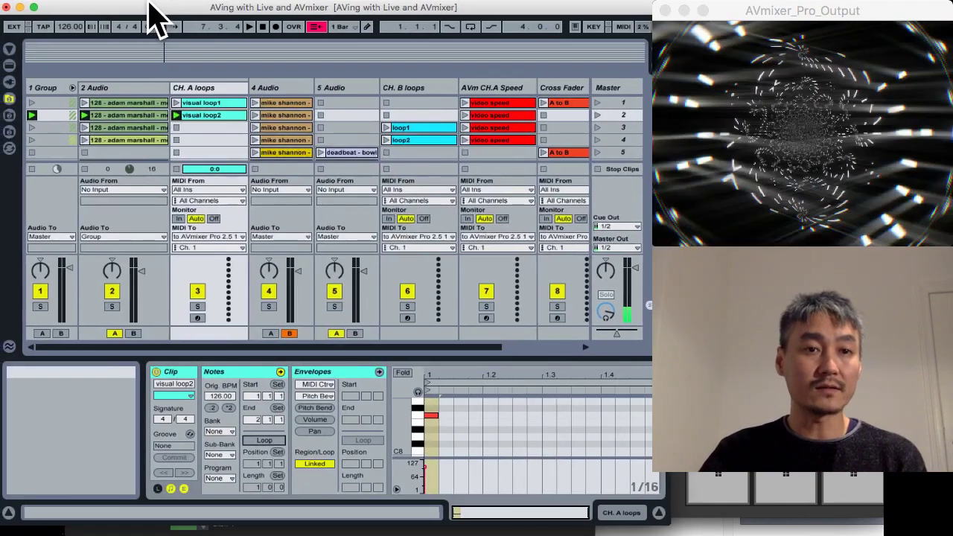
pyautogui.click(205, 105)
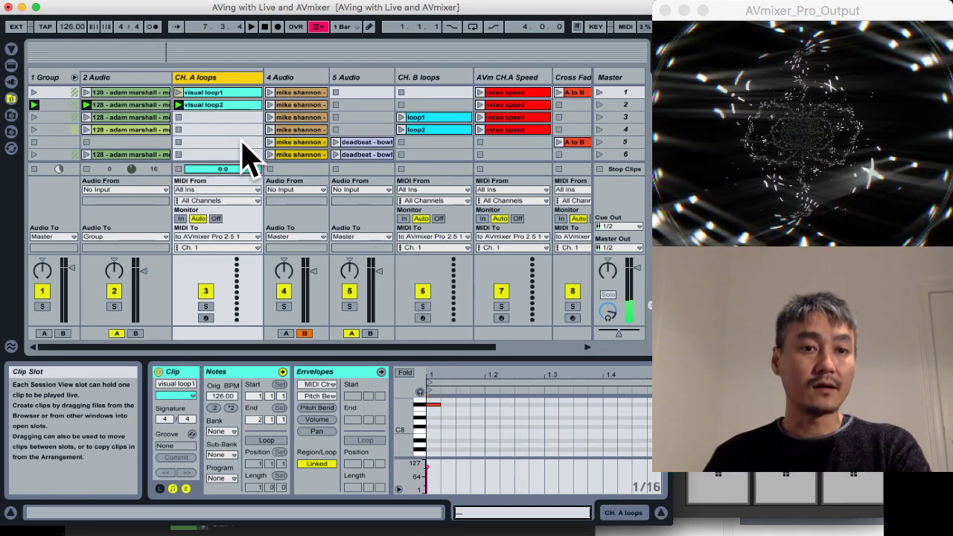
pyautogui.click(127, 105)
pyautogui.click(211, 105)
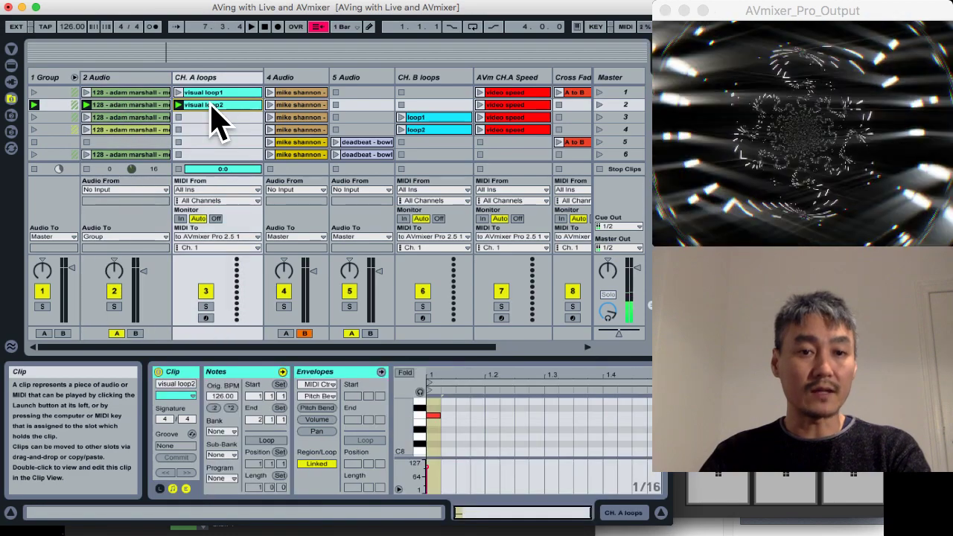
pyautogui.moveTo(632, 381)
pyautogui.mouseDown()
pyautogui.moveTo(473, 388)
pyautogui.moveTo(591, 388)
pyautogui.mouseUp()
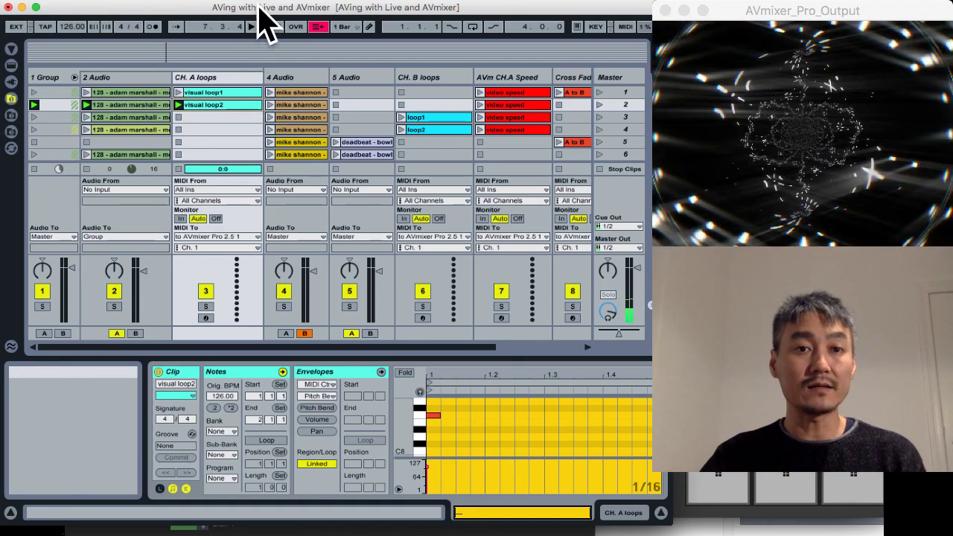
pyautogui.moveTo(260, 9); pyautogui.dragTo(260, 375)
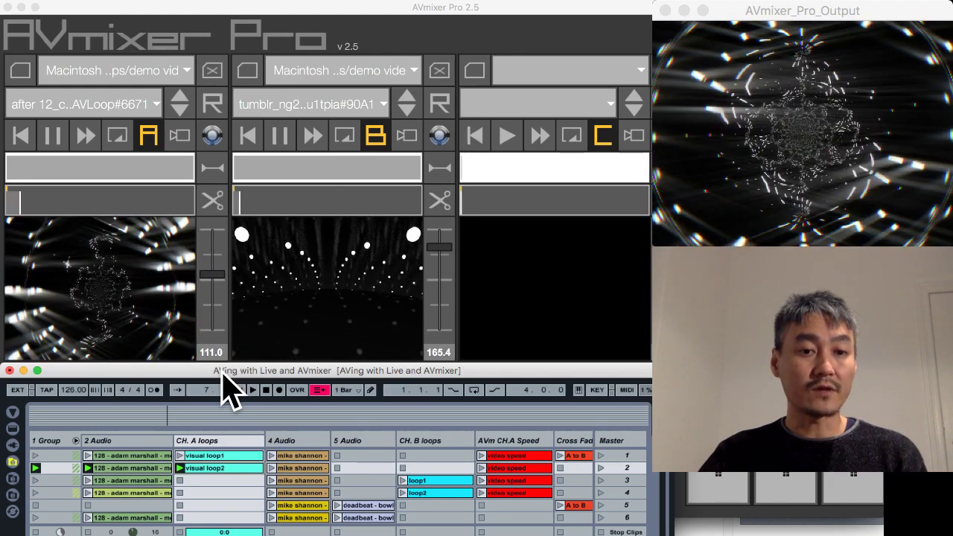
pyautogui.moveTo(222, 374); pyautogui.dragTo(222, 375)
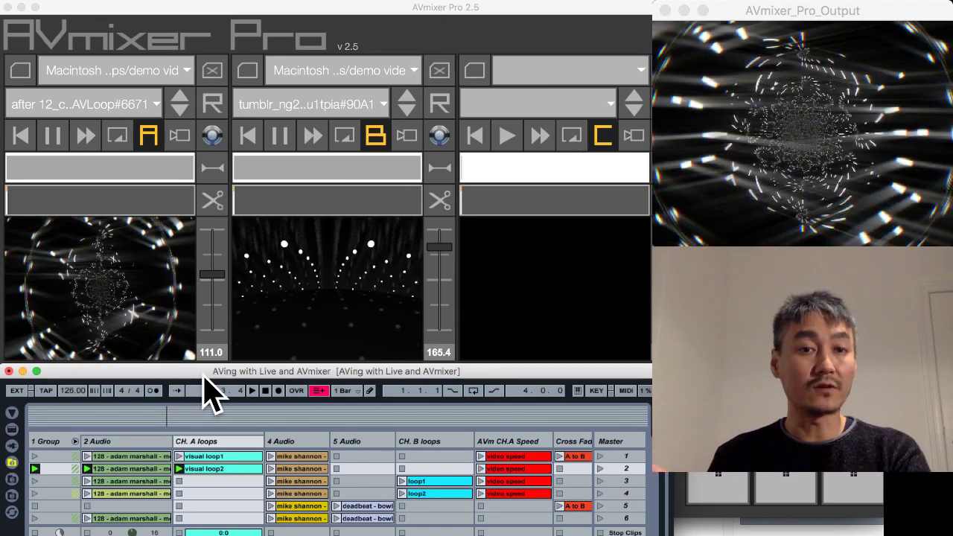
# Step: Insert a MIDI track after CH. A loops and rename it CH.A Speed
pyautogui.doubleClick(203, 376)
pyautogui.rightClick(254, 78)
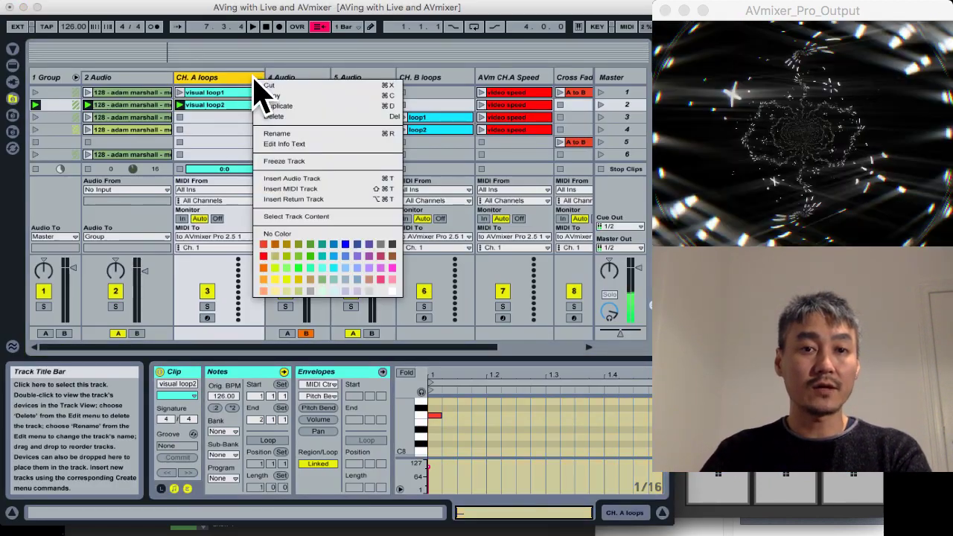
pyautogui.click(358, 201)
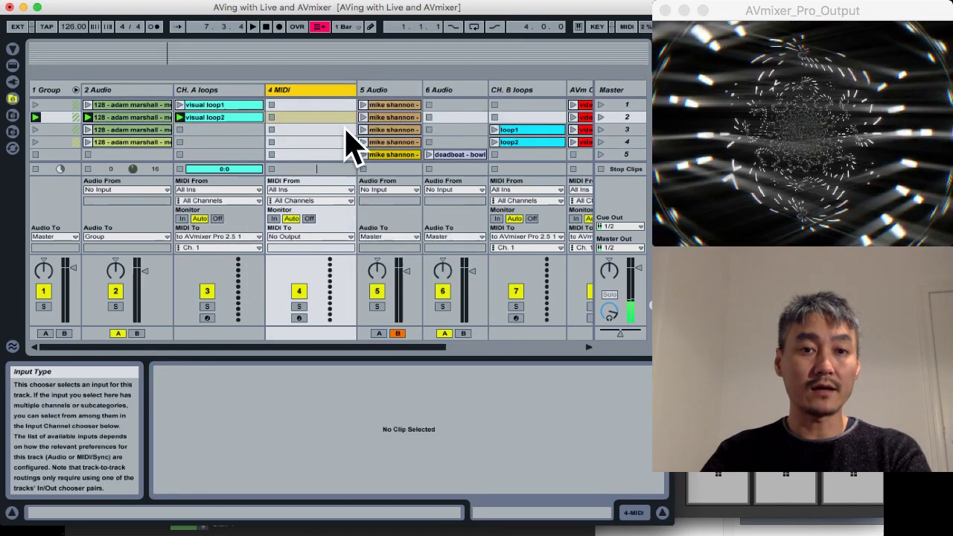
pyautogui.rightClick(311, 91)
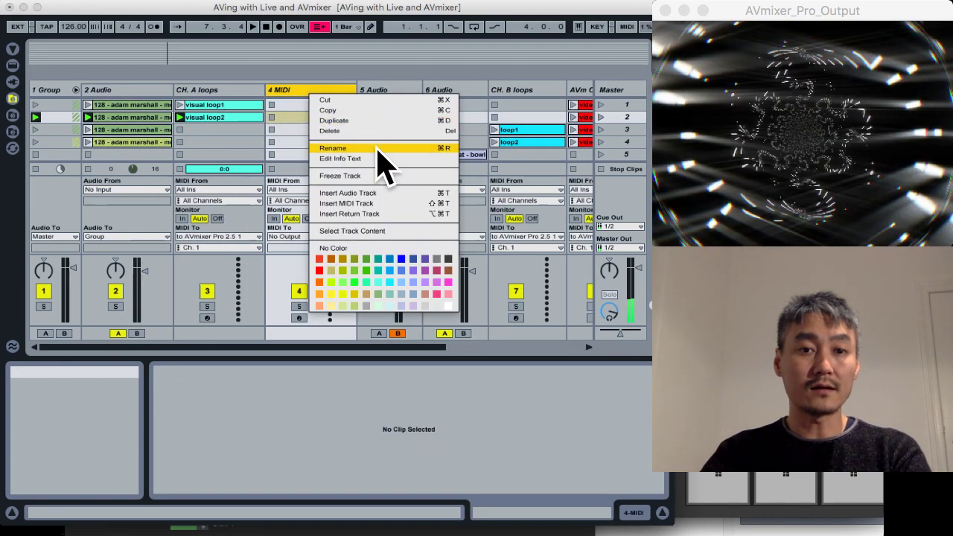
pyautogui.click(381, 147)
pyautogui.write('CH.A')
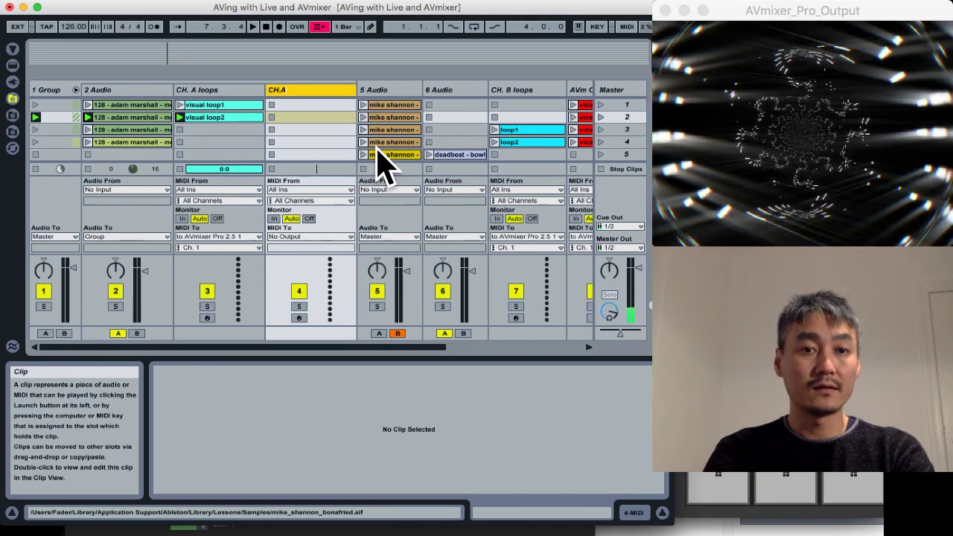
pyautogui.write(' Speed')
pyautogui.press('Return')
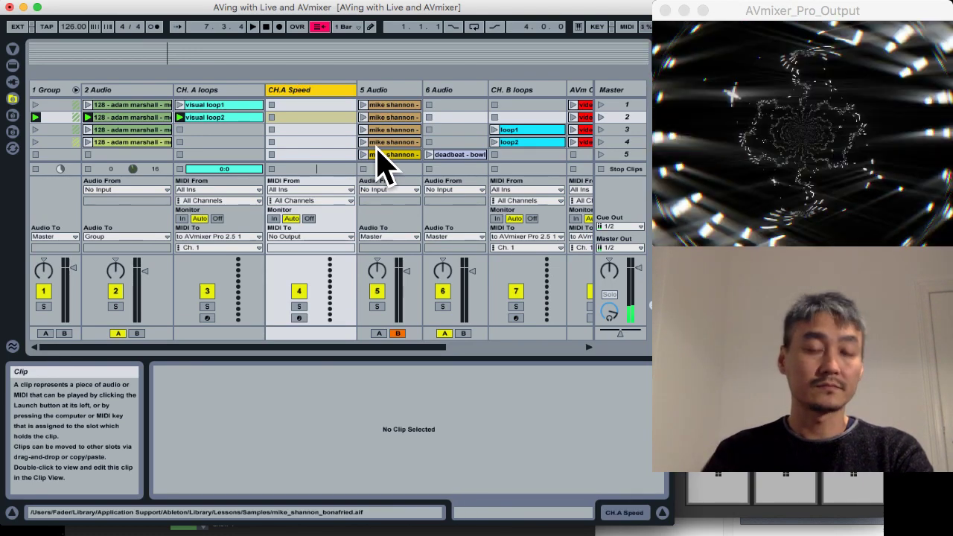
# Step: Create an empty clip in the first slot of CH.A Speed and show its envelope editor
pyautogui.doubleClick(297, 105)
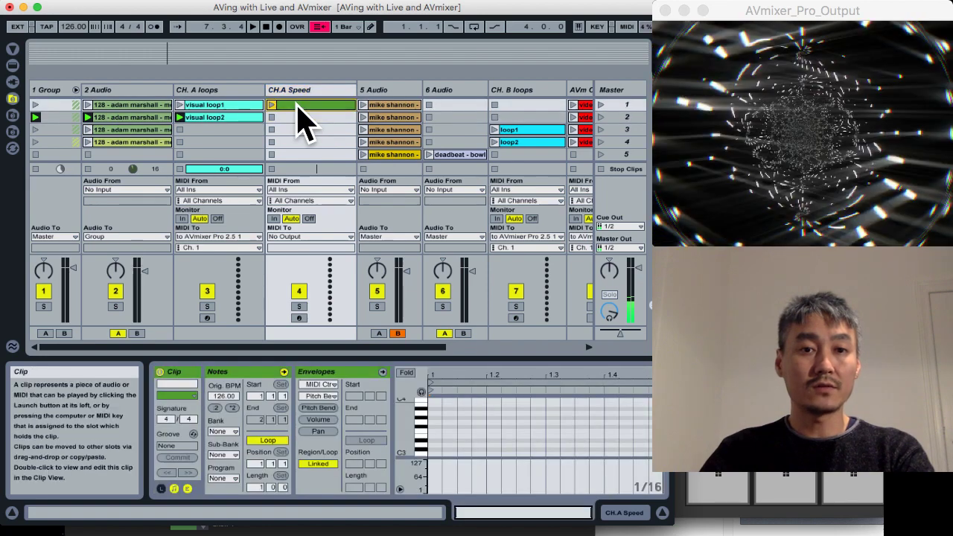
pyautogui.click(187, 488)
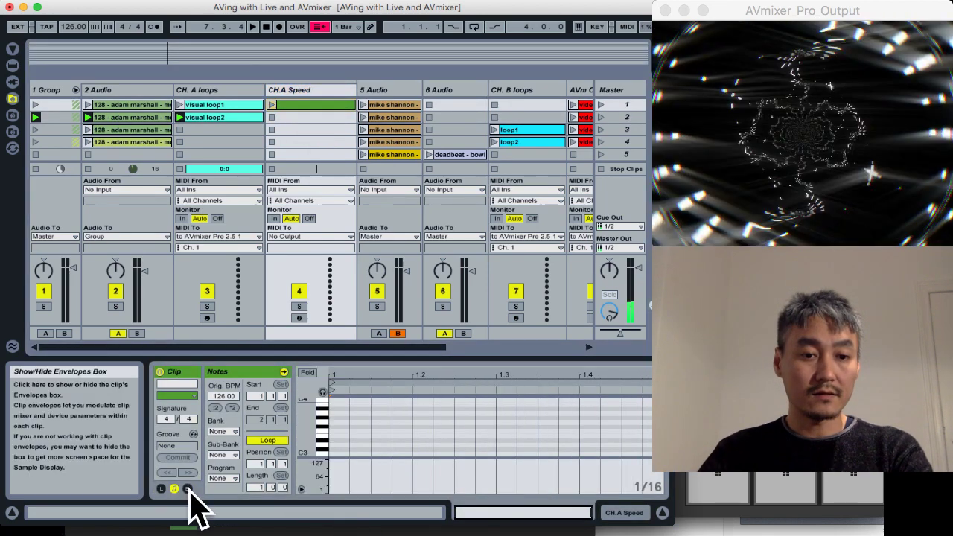
pyautogui.click(187, 488)
pyautogui.click(187, 488)
pyautogui.click(187, 488)
pyautogui.click(186, 488)
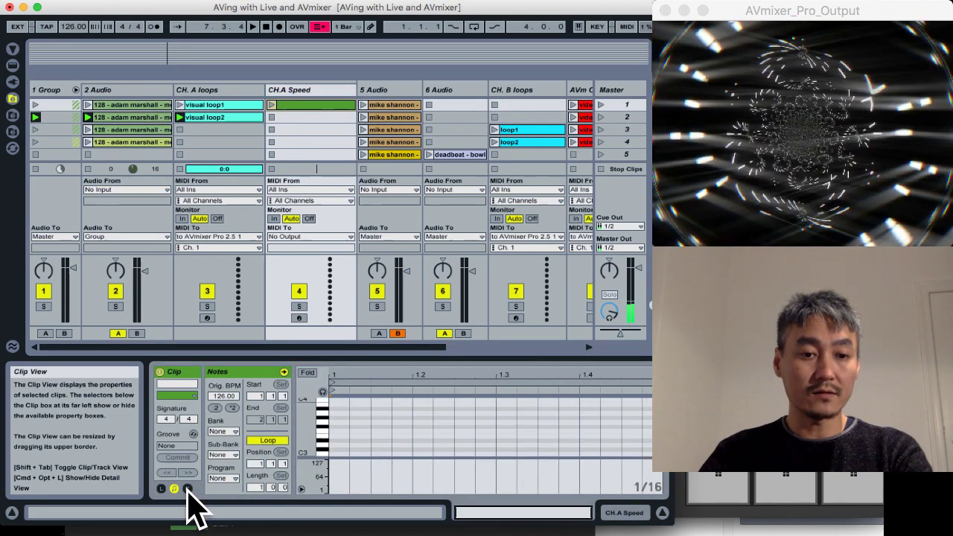
pyautogui.click(187, 488)
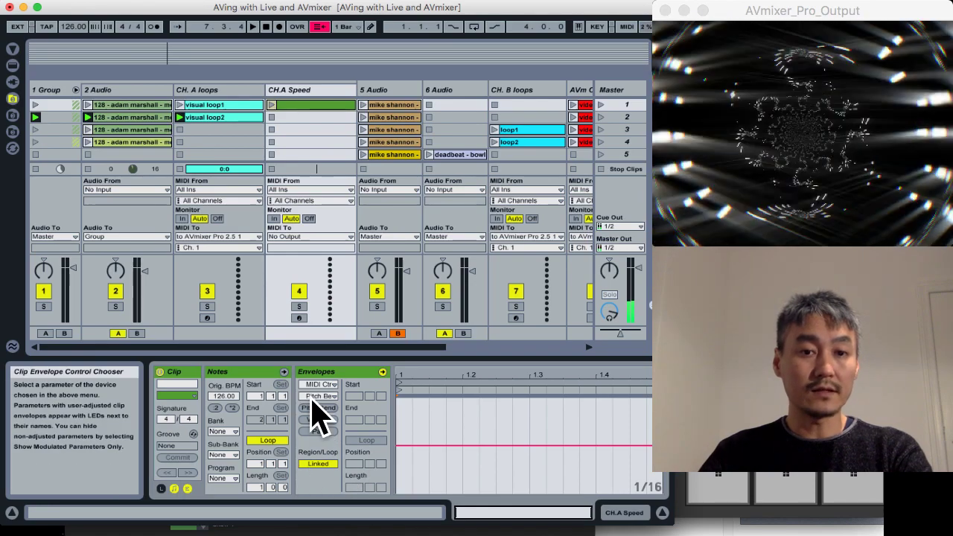
# Step: Select MIDI controller 15 for the CH.A Speed clip's envelope and place breakpoints at the clip's start and end
pyautogui.click(312, 399)
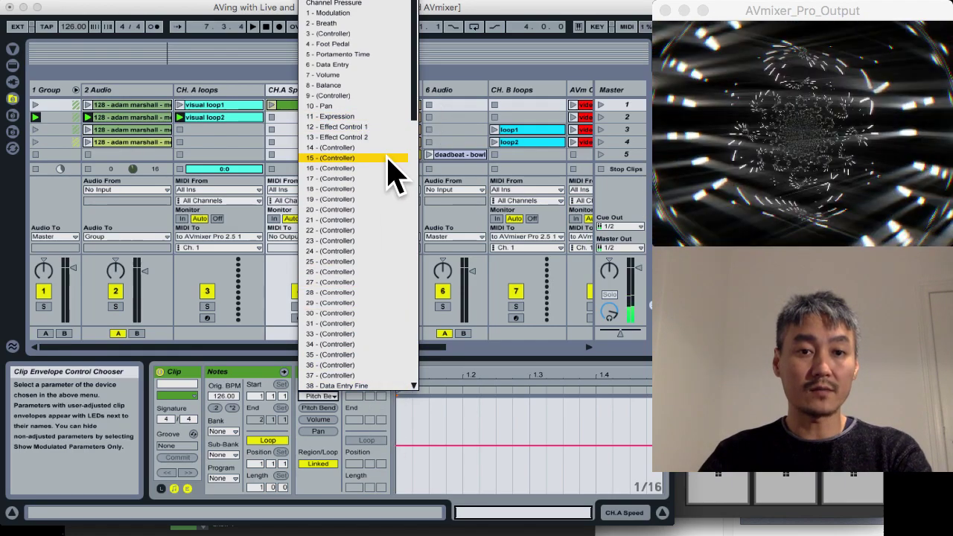
pyautogui.click(392, 173)
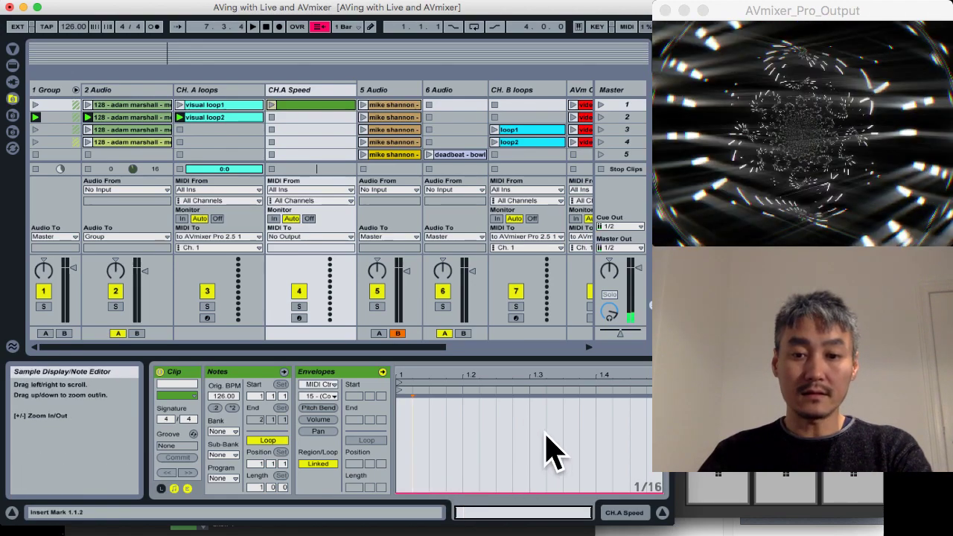
pyautogui.click(411, 481)
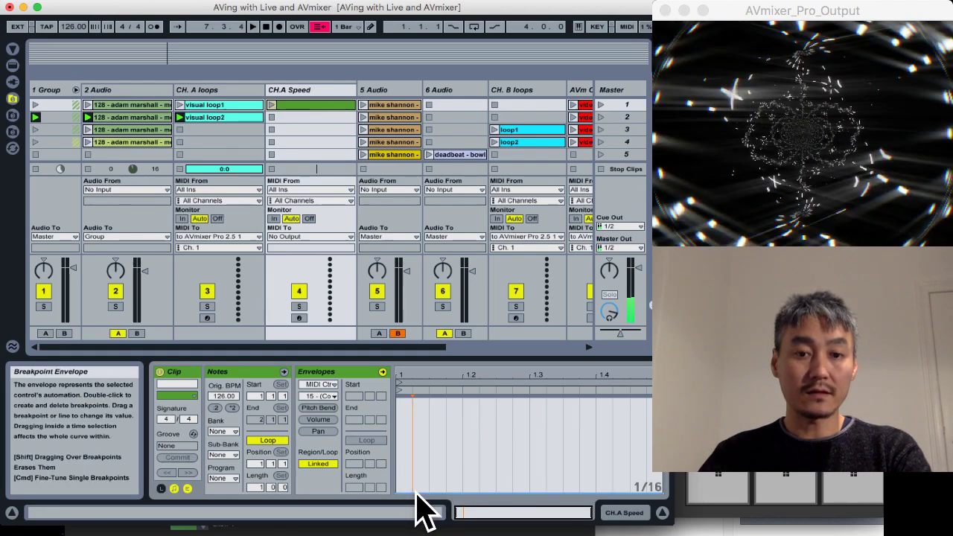
pyautogui.click(417, 493)
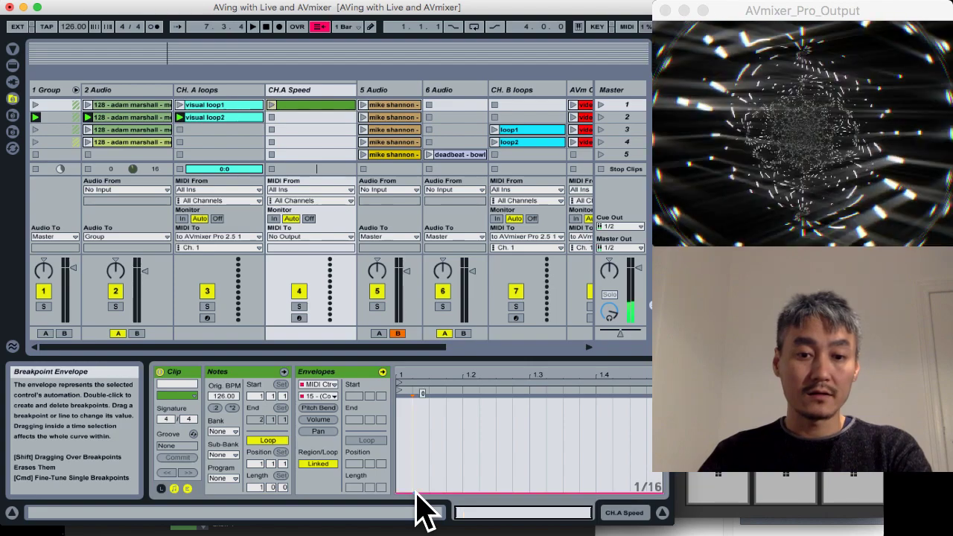
pyautogui.moveTo(416, 495); pyautogui.dragTo(416, 491)
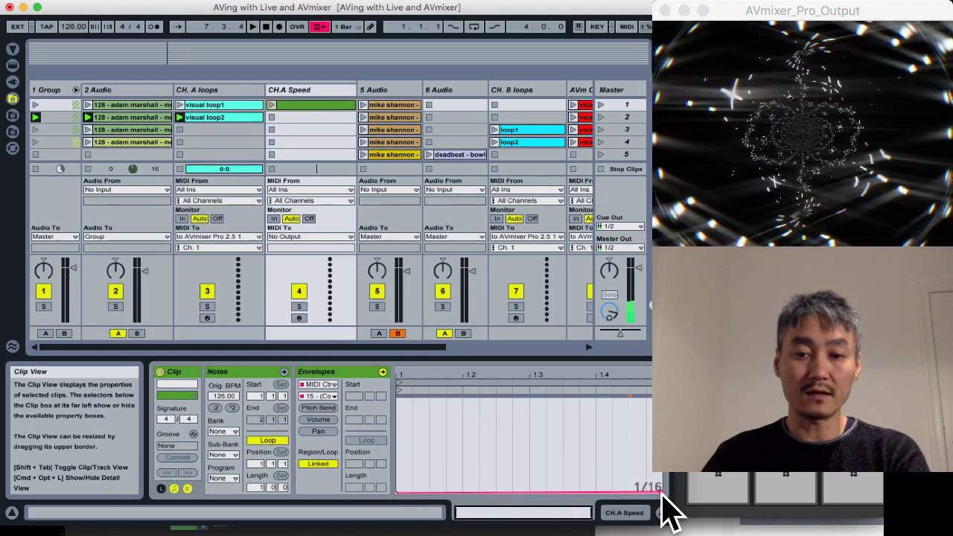
pyautogui.moveTo(646, 491); pyautogui.dragTo(646, 486)
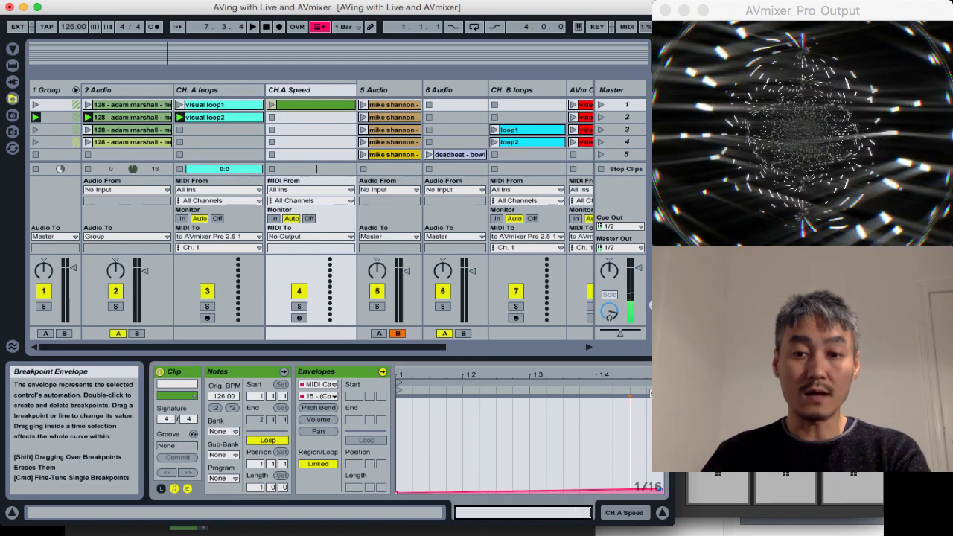
# Step: Shorten the clip's loop to one sixteenth and raise the controller 15 envelope line to slightly above mid-height
pyautogui.moveTo(629, 393)
pyautogui.mouseDown()
pyautogui.moveTo(447, 383)
pyautogui.moveTo(333, 391)
pyautogui.mouseUp()
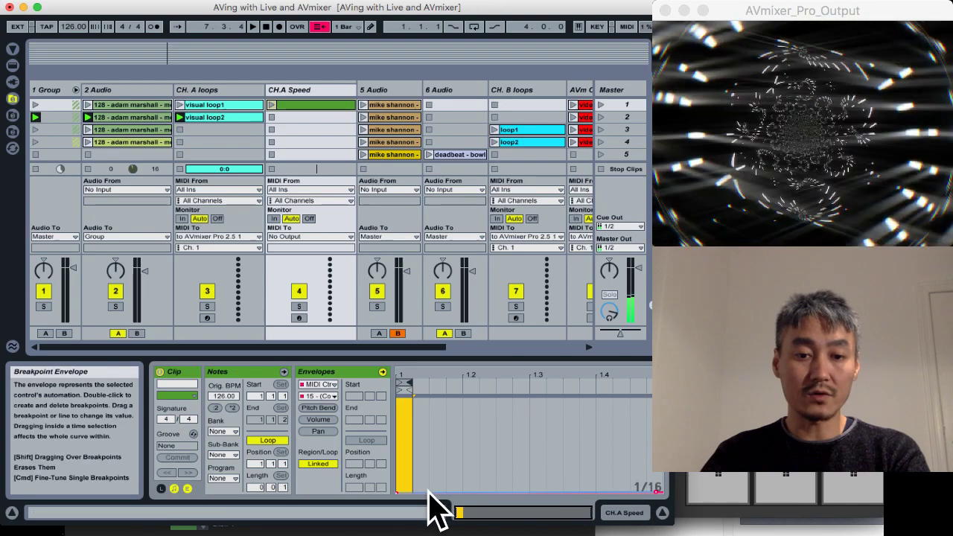
pyautogui.moveTo(429, 492); pyautogui.dragTo(429, 475)
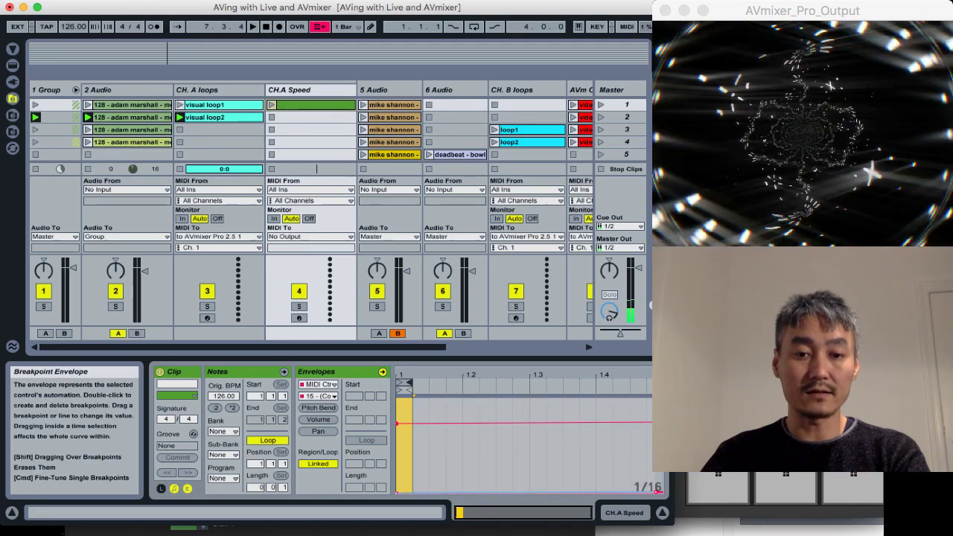
pyautogui.moveTo(428, 423); pyautogui.dragTo(429, 430)
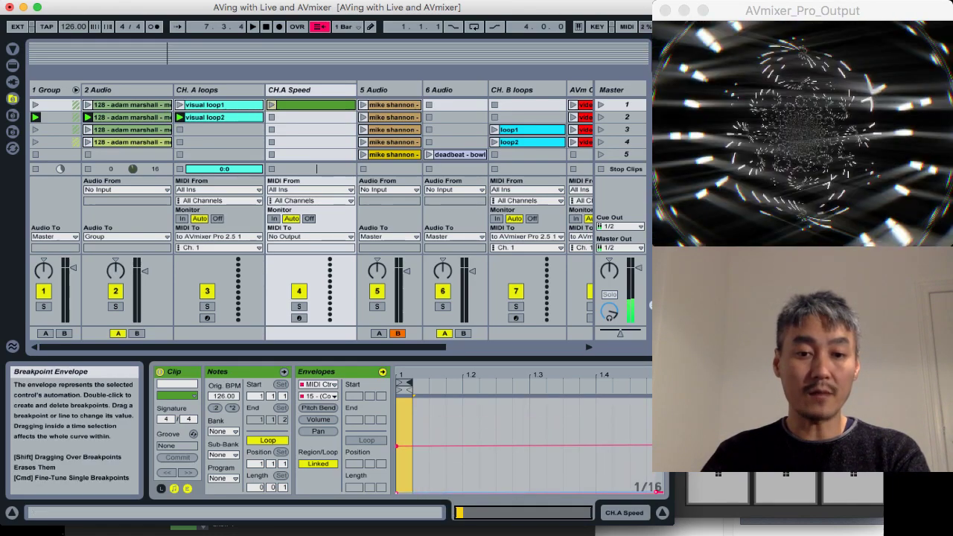
pyautogui.moveTo(451, 463)
pyautogui.mouseDown()
pyautogui.moveTo(451, 426)
pyautogui.moveTo(439, 462)
pyautogui.mouseUp()
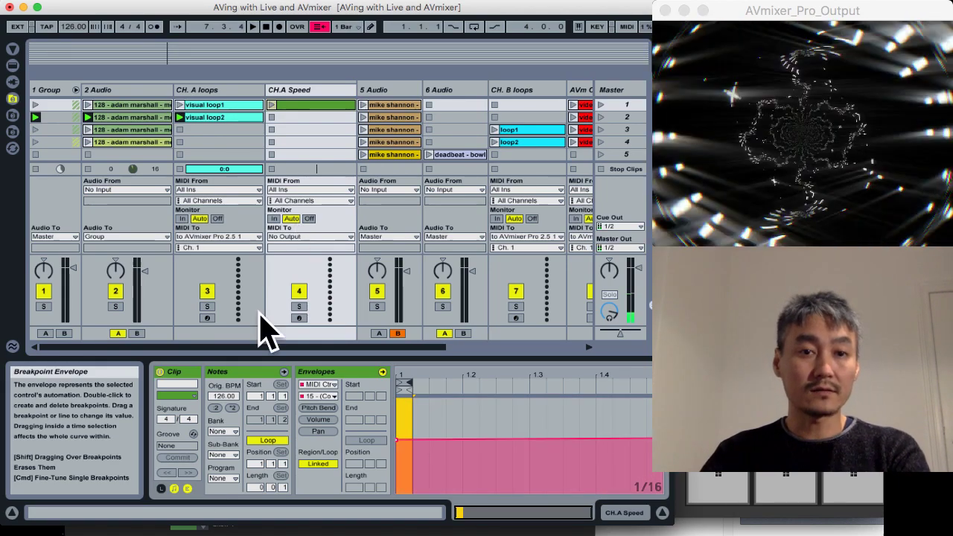
# Step: Solo the CH.A Speed track, route its MIDI output to AVmixer Pro 2.5 1 and launch its clip
pyautogui.click(298, 306)
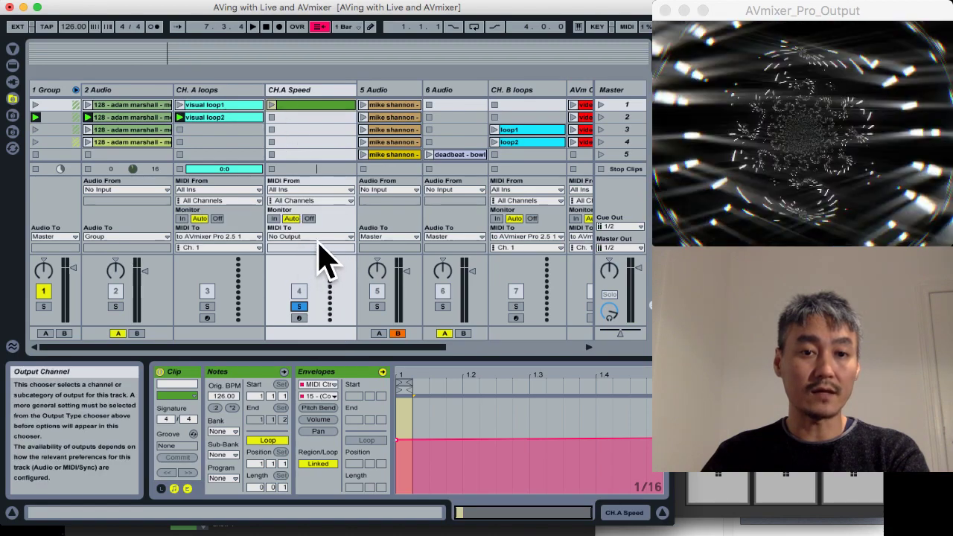
pyautogui.click(319, 237)
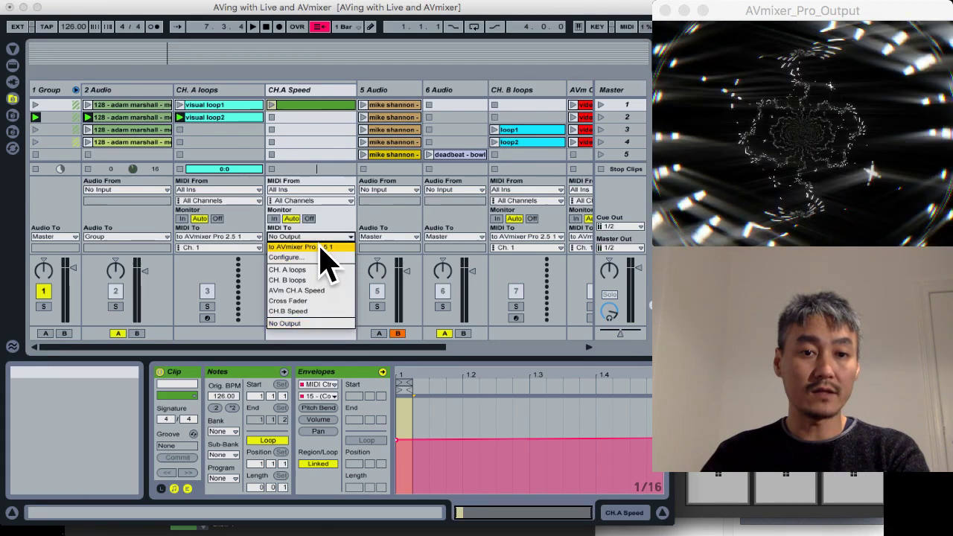
pyautogui.click(320, 247)
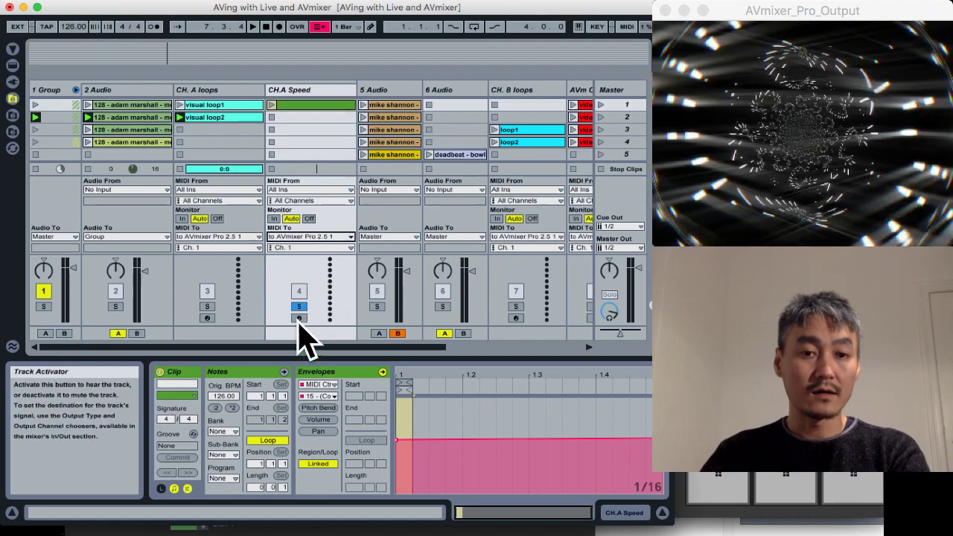
pyautogui.click(273, 104)
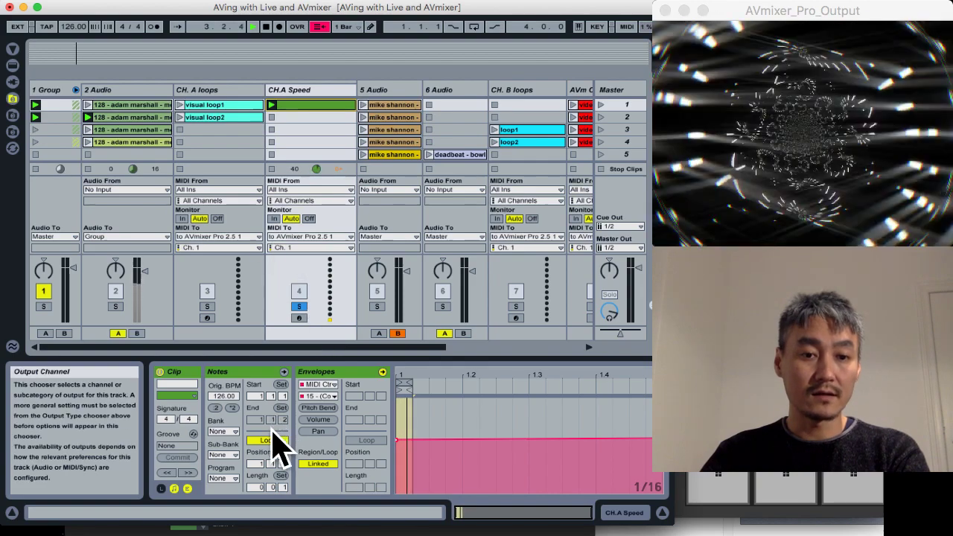
# Step: Check the envelope's controller number, switch to AVmixer Pro and assign MIDI 15 to Channel_A's Playback Speed in the MIDI settings
pyautogui.click(320, 397)
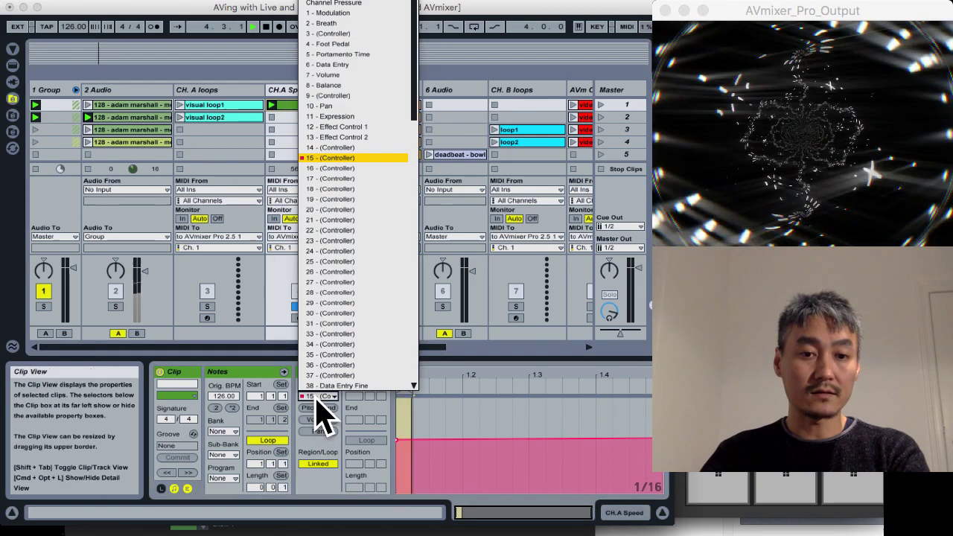
pyautogui.click(327, 500)
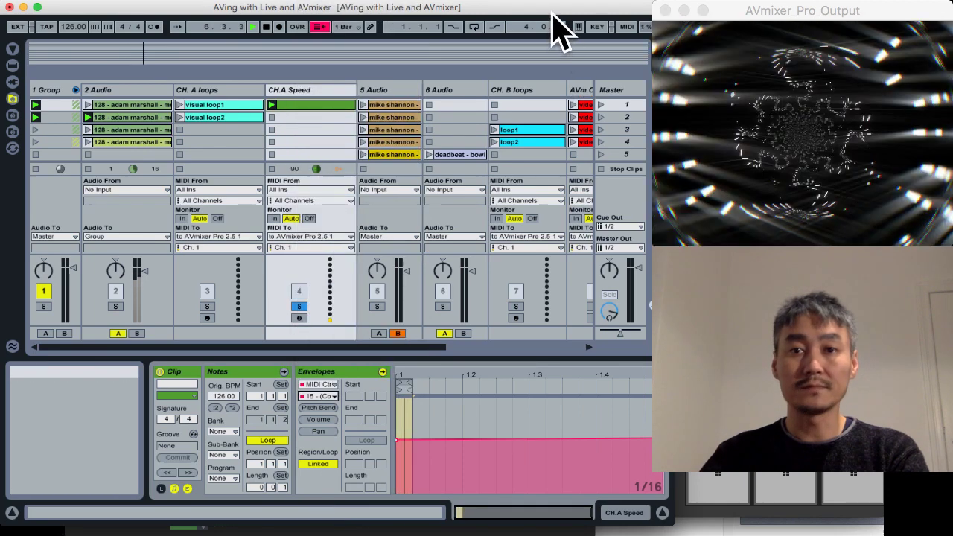
pyautogui.press('super+Tab')
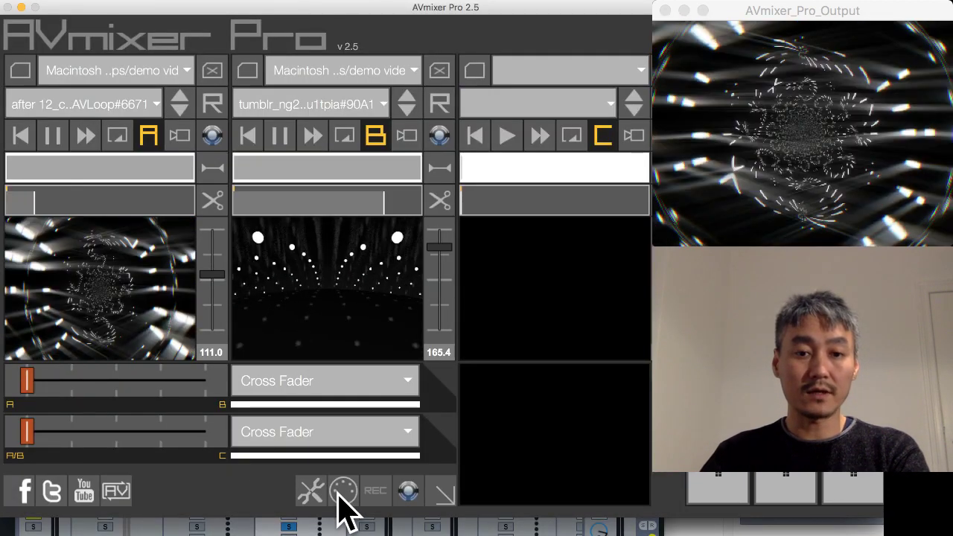
pyautogui.click(342, 491)
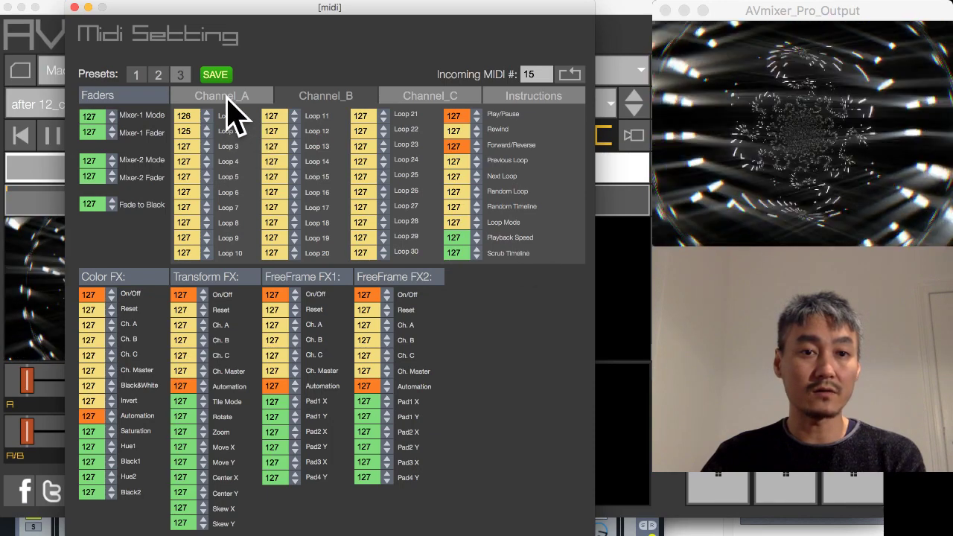
pyautogui.click(225, 97)
pyautogui.moveTo(340, 6); pyautogui.dragTo(358, 7)
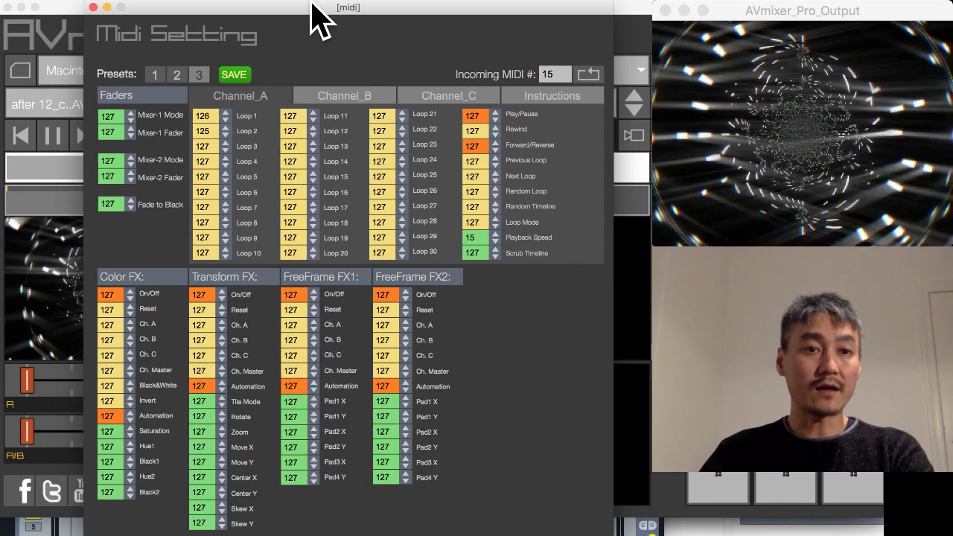
# Step: Switch back to Ableton Live, turn off looping for the CH.A Speed clip and move the window down
pyautogui.click(634, 525)
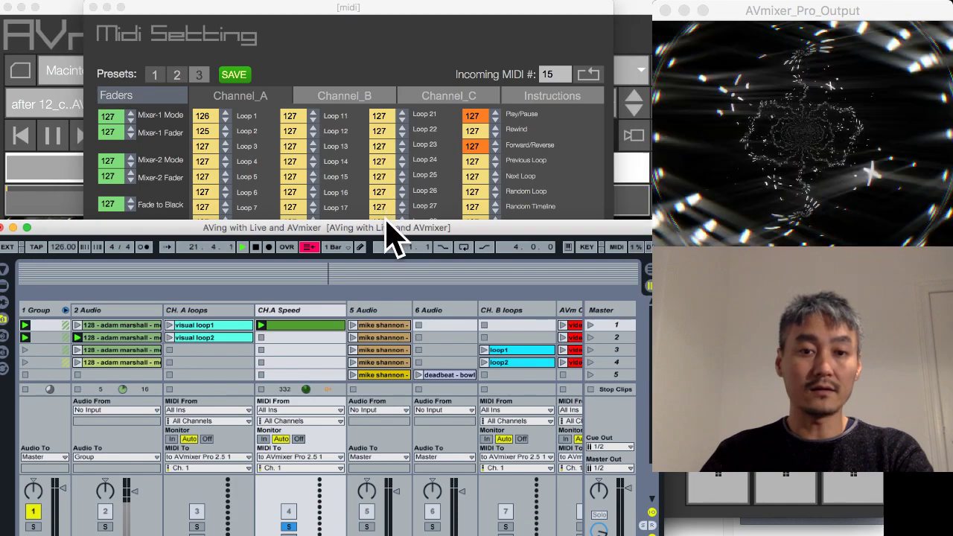
pyautogui.moveTo(387, 220); pyautogui.dragTo(387, 6)
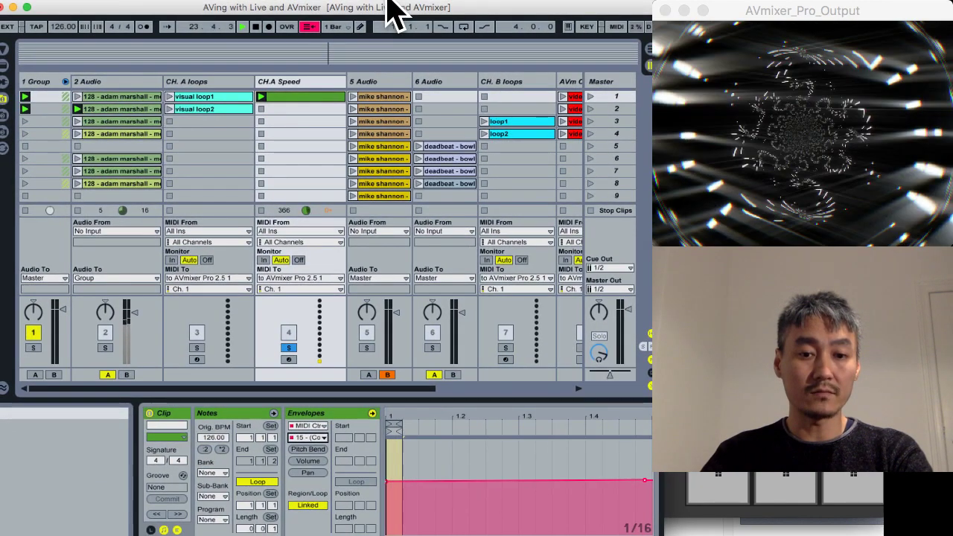
pyautogui.click(256, 482)
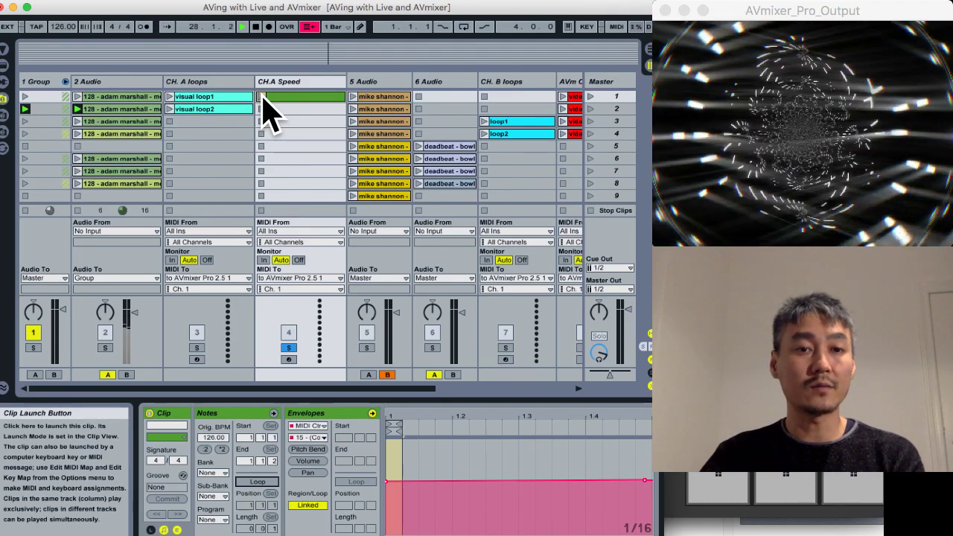
pyautogui.moveTo(246, 6); pyautogui.dragTo(241, 384)
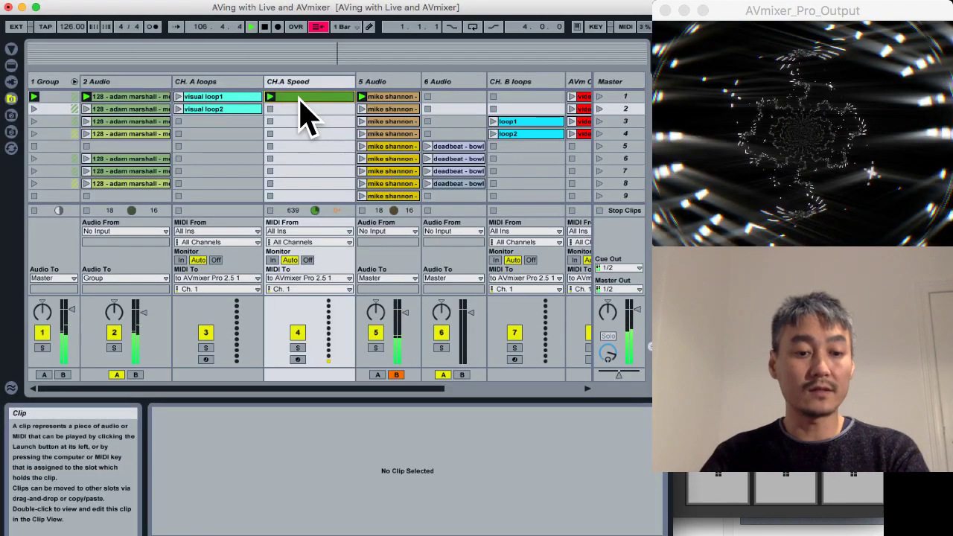
# Step: Copy the CH.A Speed clip into the track's second slot, launch the copy and lower its controller 15 envelope line
pyautogui.moveTo(298, 100); pyautogui.dragTo(290, 109)
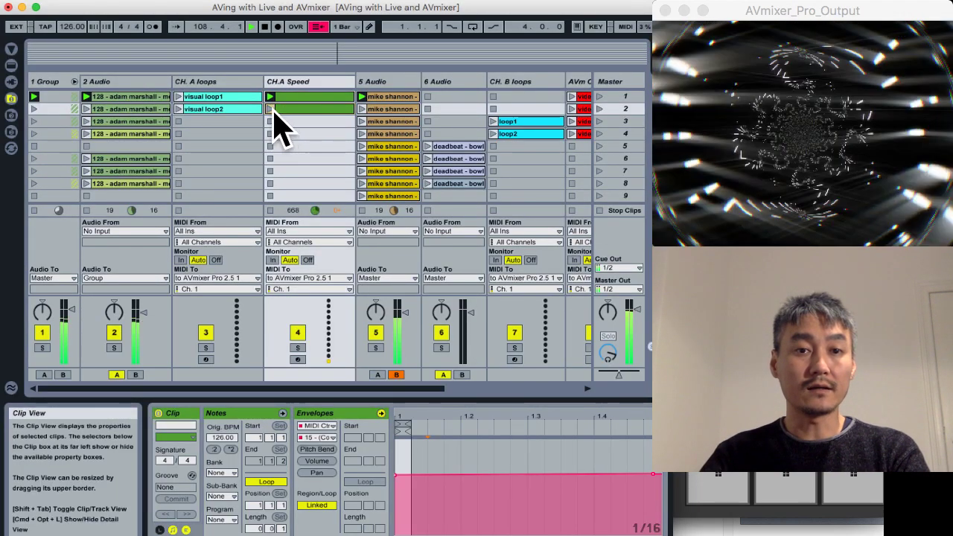
pyautogui.click(269, 109)
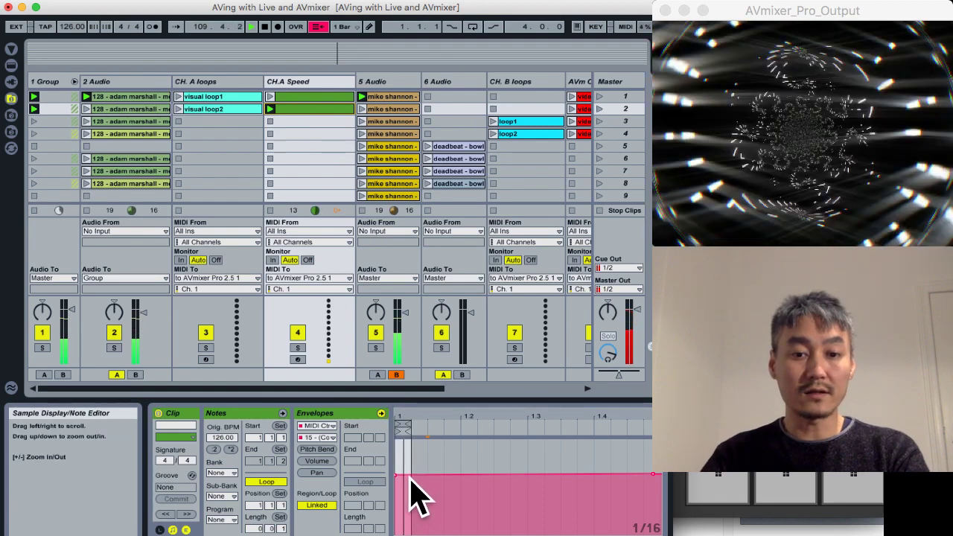
pyautogui.moveTo(408, 478); pyautogui.dragTo(408, 497)
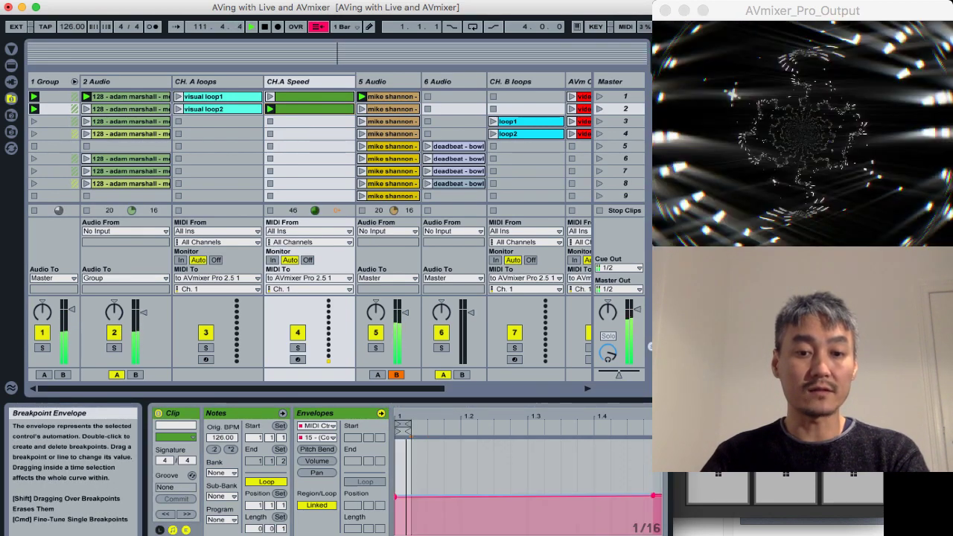
pyautogui.moveTo(404, 511); pyautogui.dragTo(404, 504)
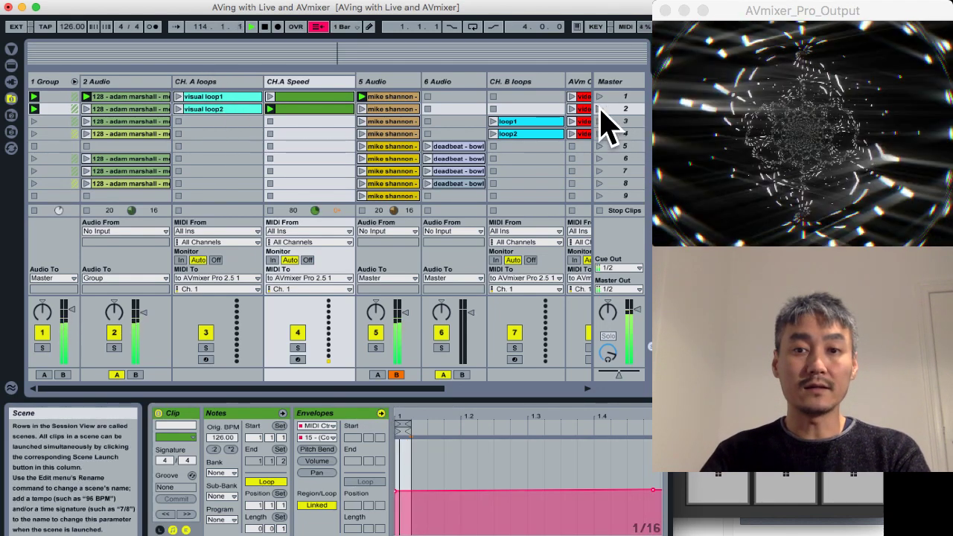
# Step: Launch scenes 2, 1 and 2 in turn with AVmixer Pro in view to compare channel A's loop and playback speed
pyautogui.click(600, 109)
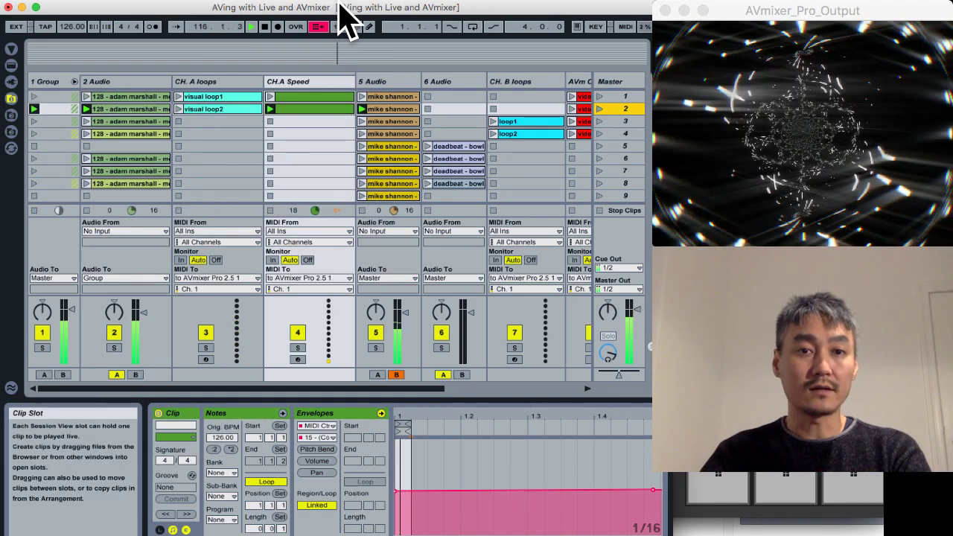
pyautogui.moveTo(339, 10); pyautogui.dragTo(345, 370)
pyautogui.click(605, 460)
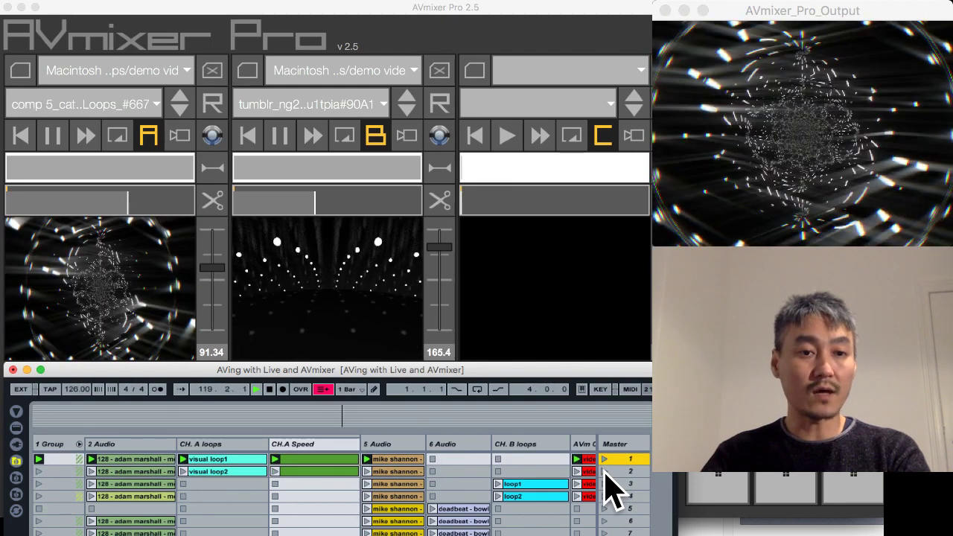
pyautogui.moveTo(329, 367); pyautogui.dragTo(319, 365)
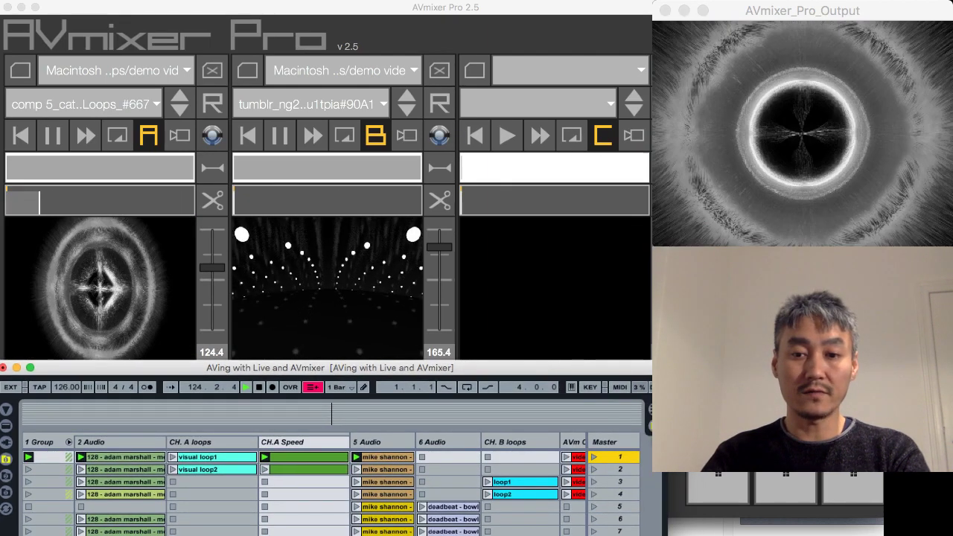
pyautogui.click(603, 469)
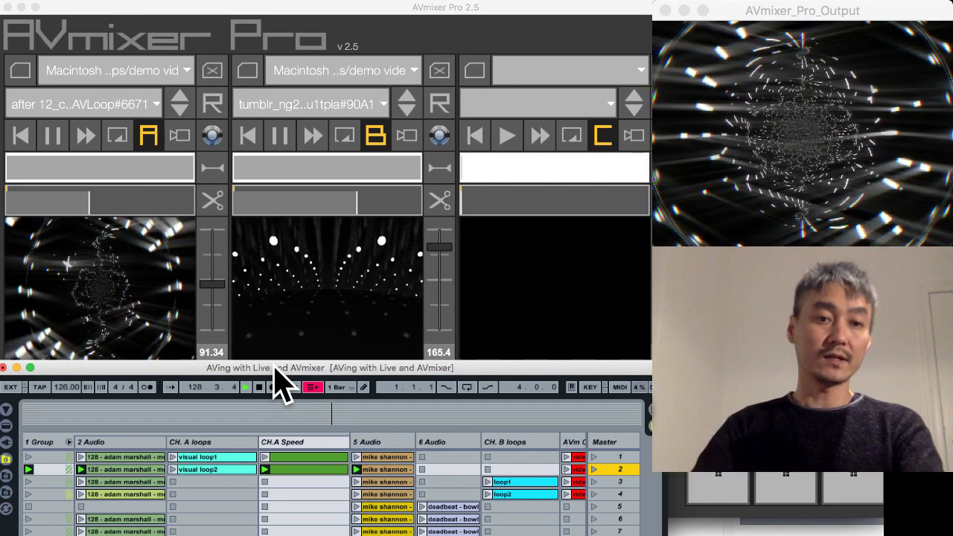
pyautogui.moveTo(274, 366); pyautogui.dragTo(276, 364)
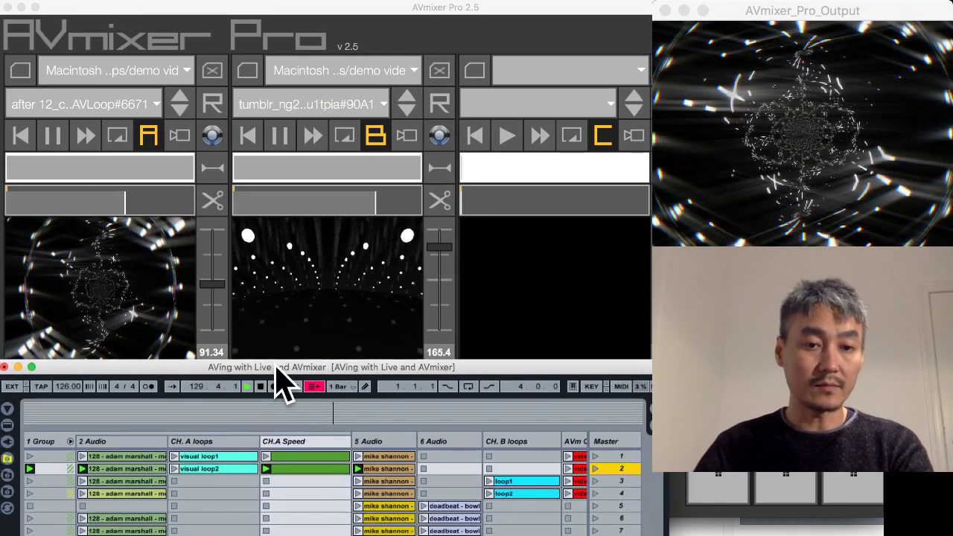
# Step: Fold the 1 Group track to hide its audio, CH. A loops and CH.A Speed tracks, and launch its first group slot
pyautogui.click(70, 442)
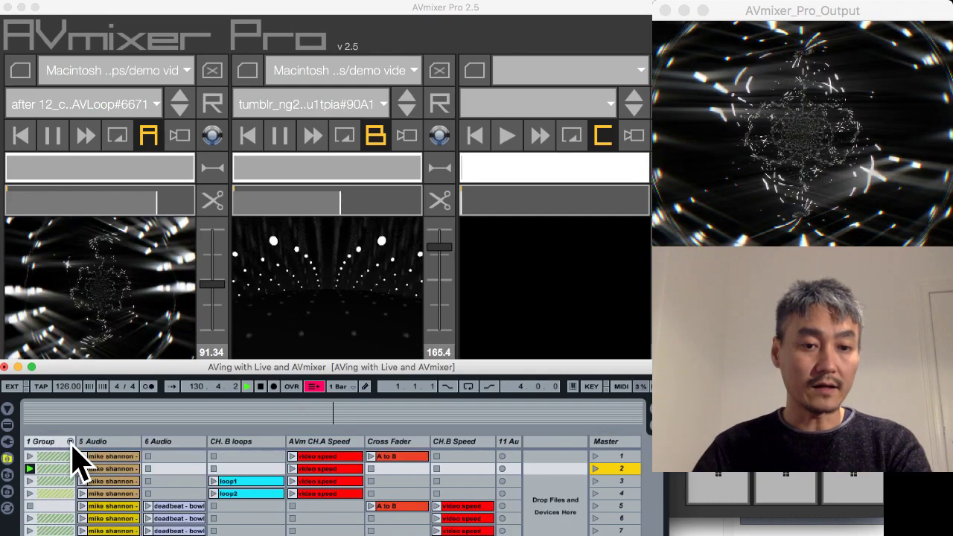
pyautogui.click(70, 442)
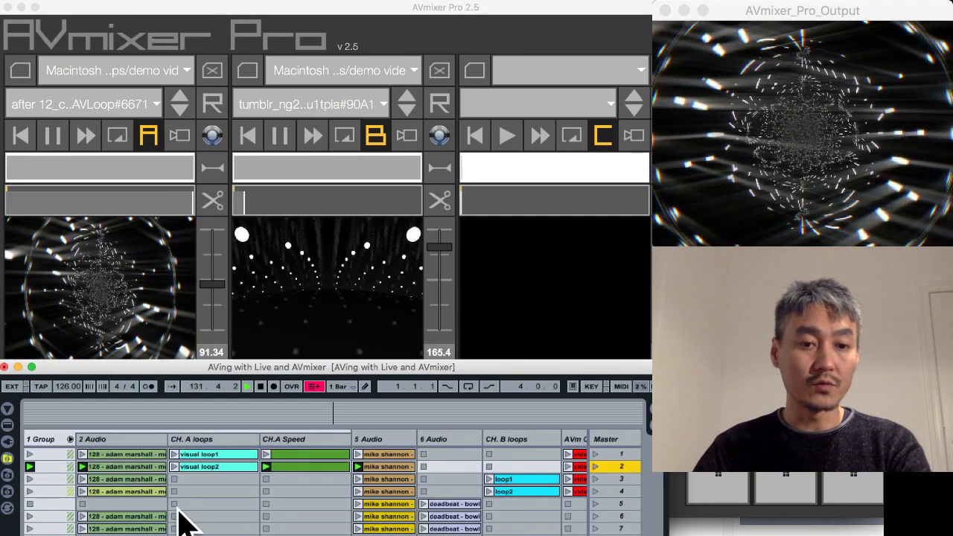
pyautogui.click(70, 440)
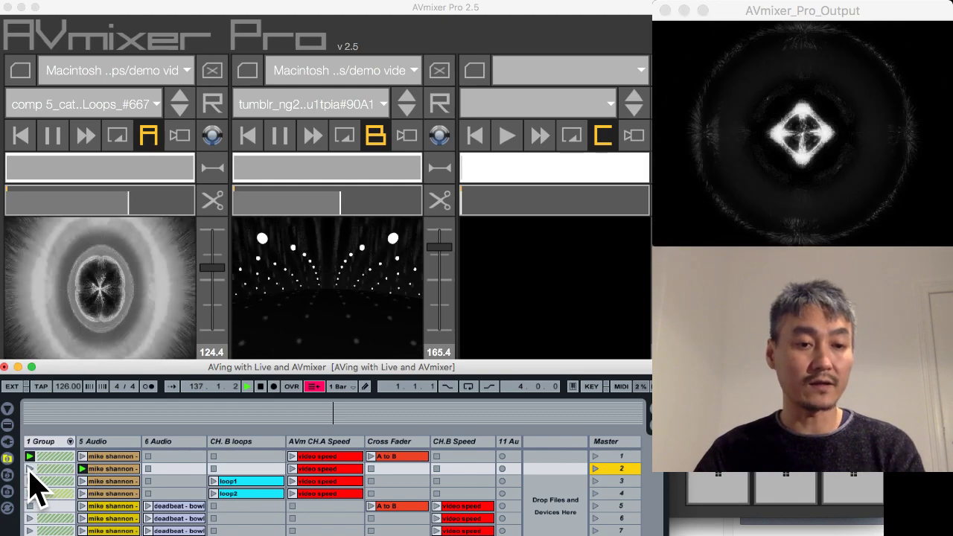
# Step: Launch the second slot of the 1 Group track and delete the existing Cross Fader track
pyautogui.click(30, 469)
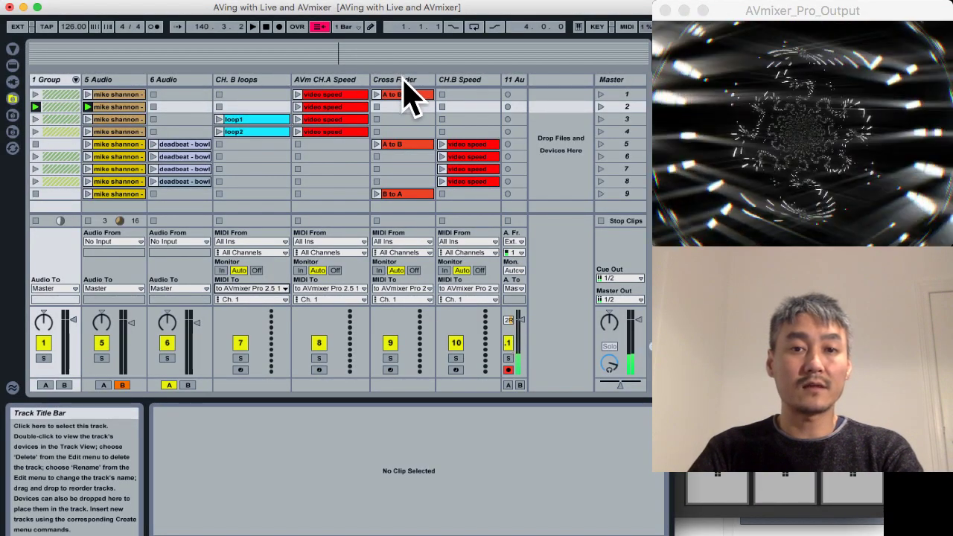
pyautogui.click(402, 79)
pyautogui.press('Delete')
# Step: Insert a new MIDI track after the CH.B Speed track and rename it "cross fader"
pyautogui.rightClick(423, 82)
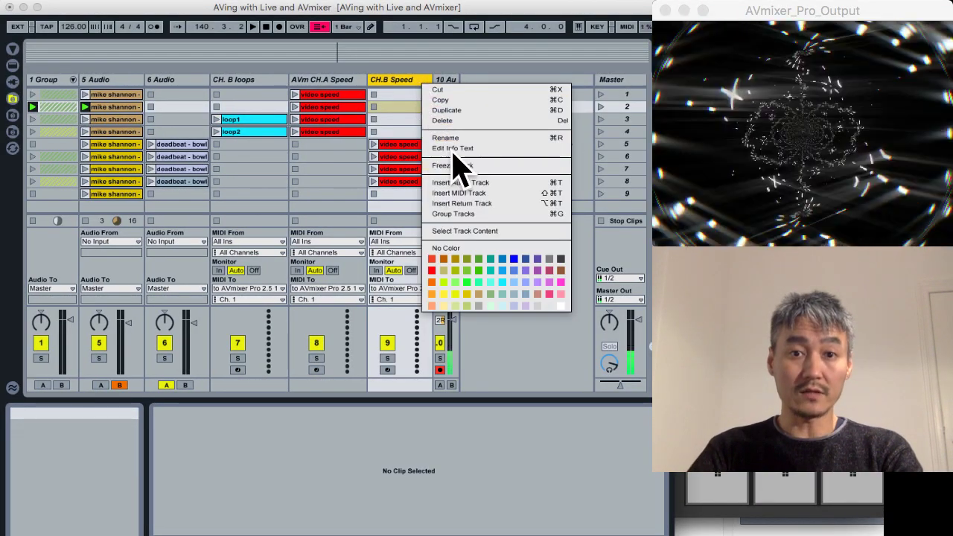
pyautogui.click(469, 193)
pyautogui.rightClick(469, 80)
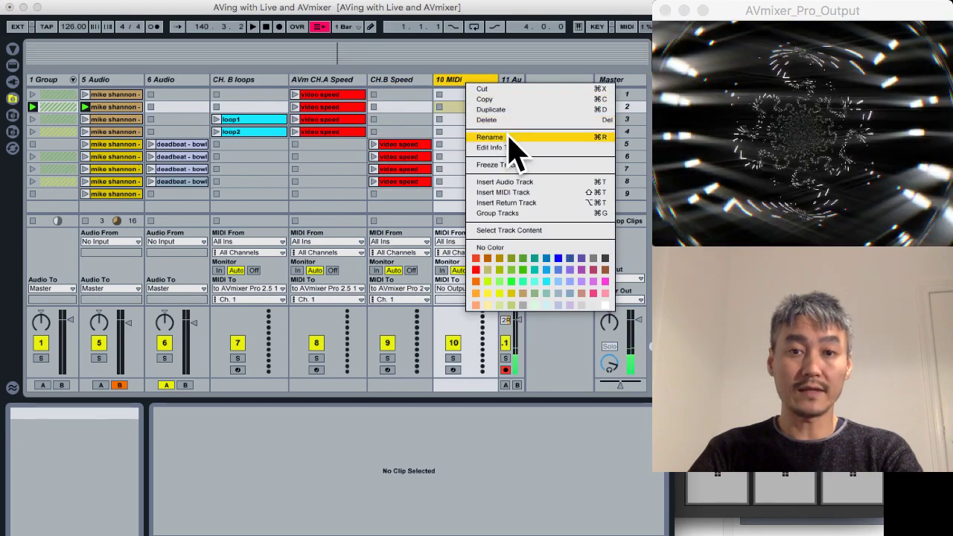
pyautogui.click(508, 136)
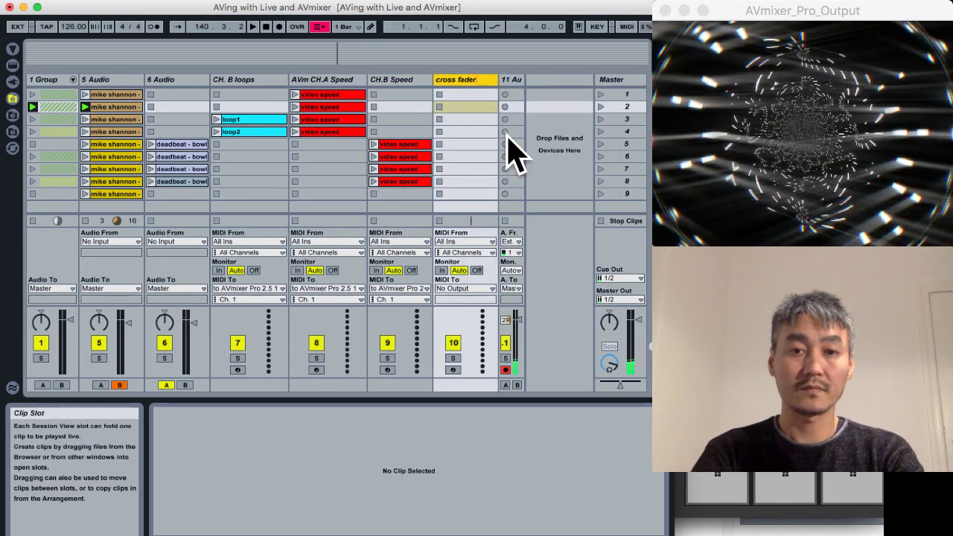
# Step: Create an empty clip in the cross fader track's first slot and select MIDI controller 20 for its envelope
pyautogui.click(468, 96)
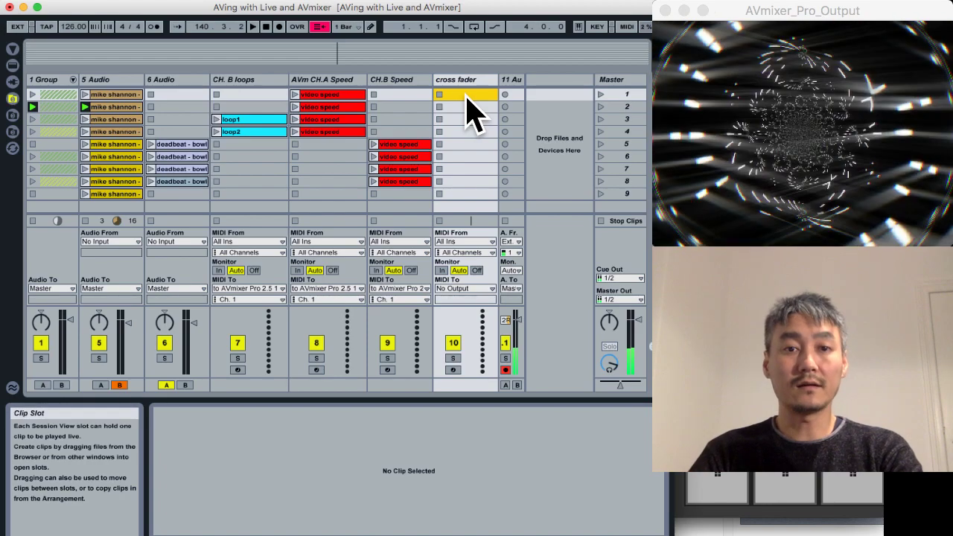
pyautogui.doubleClick(467, 96)
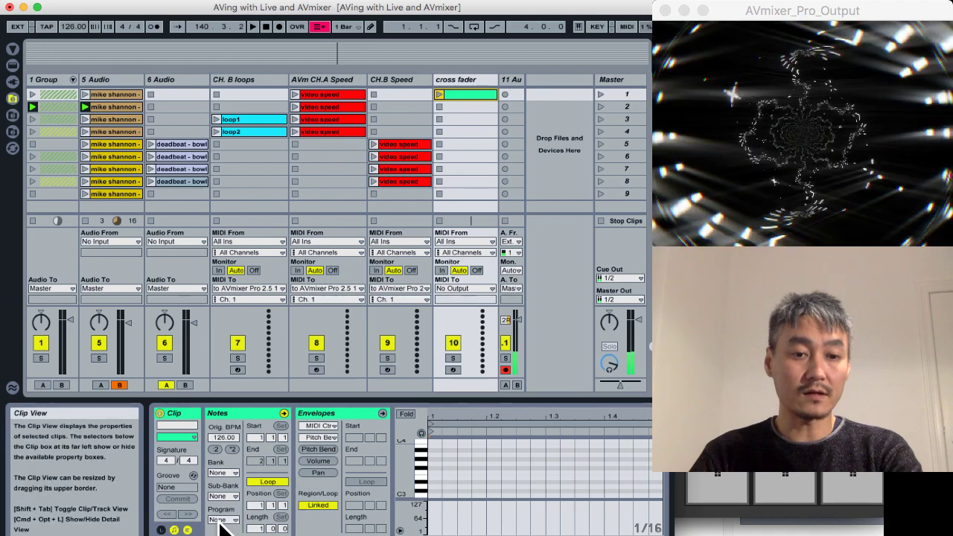
pyautogui.click(303, 449)
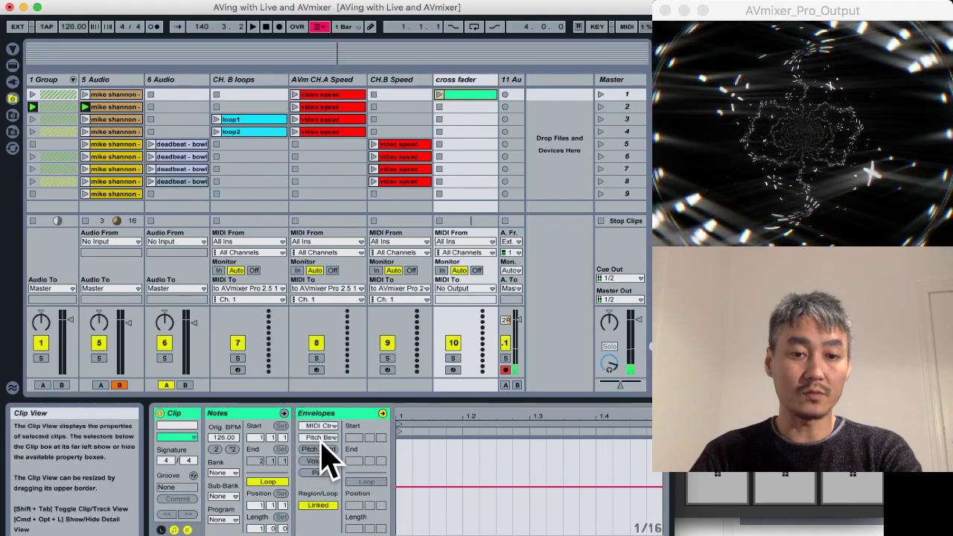
pyautogui.click(324, 437)
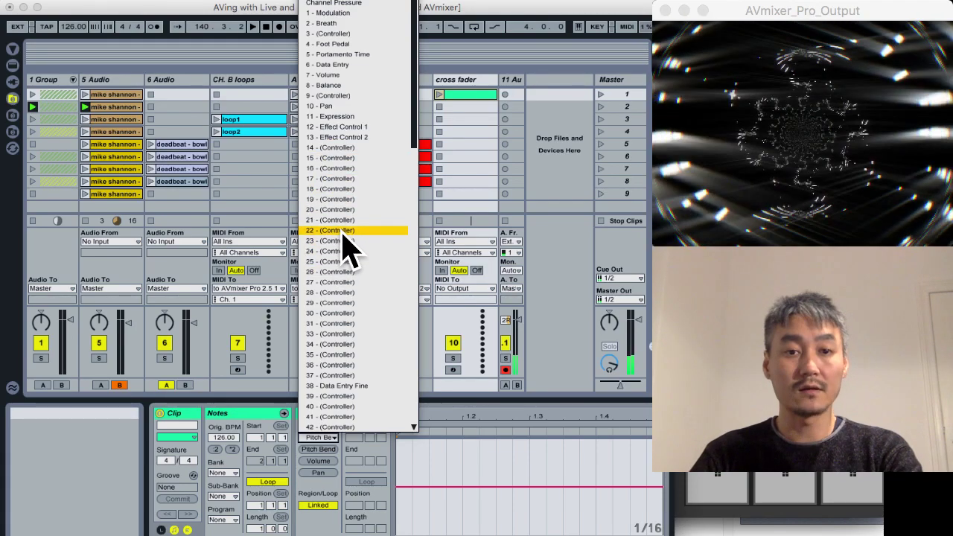
pyautogui.click(344, 211)
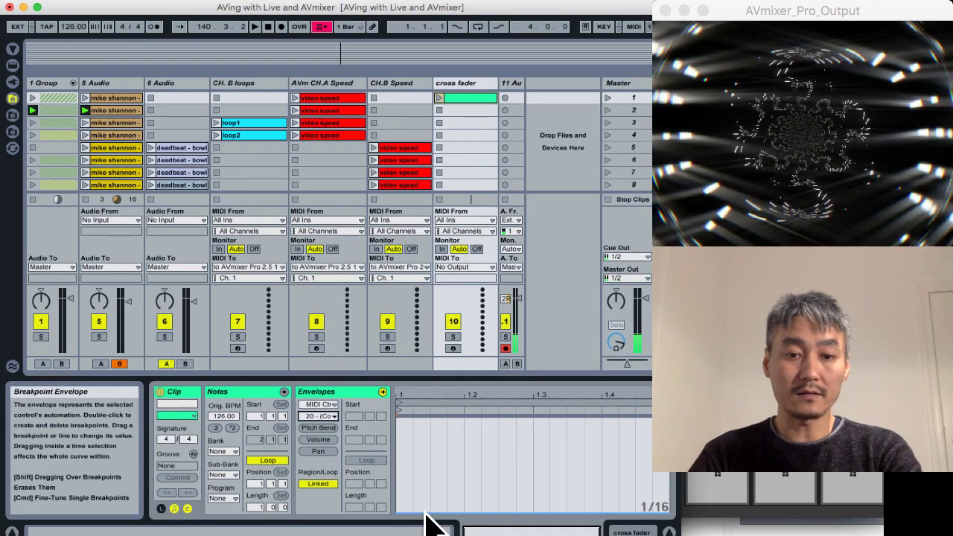
# Step: Shape the controller 20 envelope into a straight ramp from the minimum at the clip's start to 127 at bar 2
pyautogui.click(430, 514)
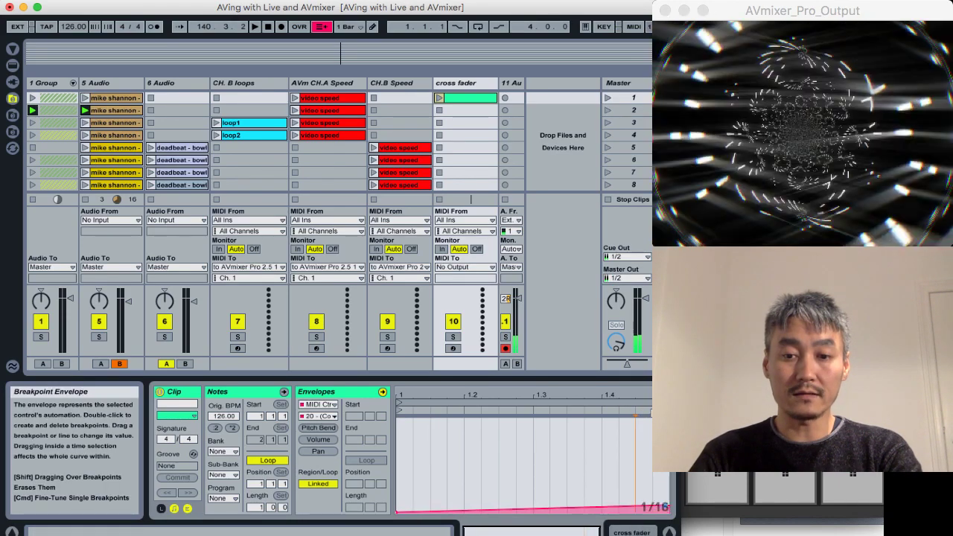
pyautogui.moveTo(649, 511); pyautogui.dragTo(648, 413)
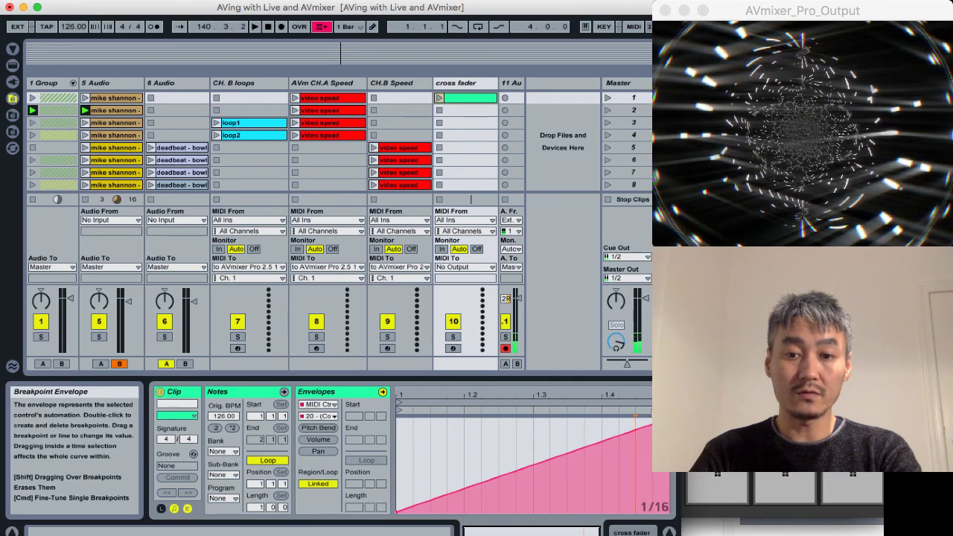
pyautogui.moveTo(646, 405)
pyautogui.mouseDown()
pyautogui.moveTo(527, 405)
pyautogui.moveTo(492, 419)
pyautogui.moveTo(518, 419)
pyautogui.mouseUp()
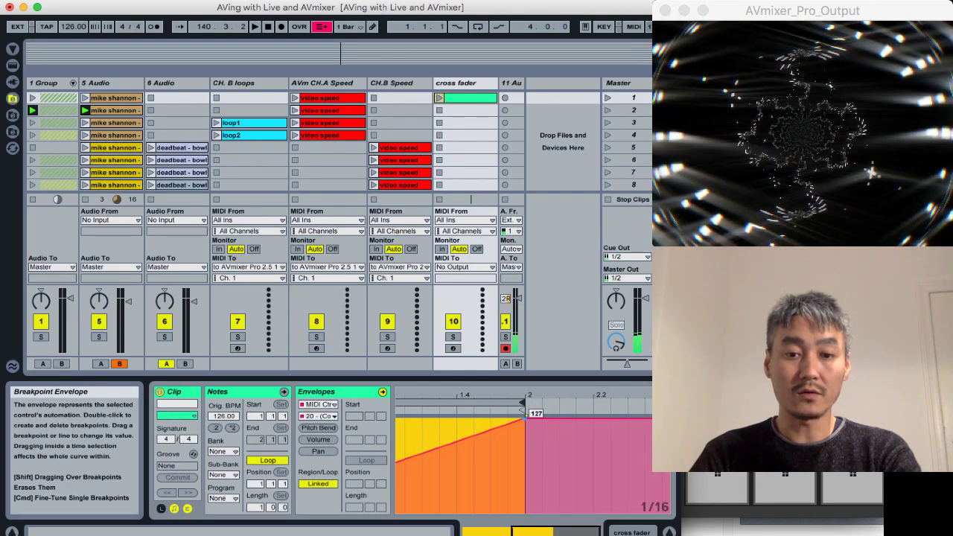
pyautogui.hscroll(-3, 489, 507)
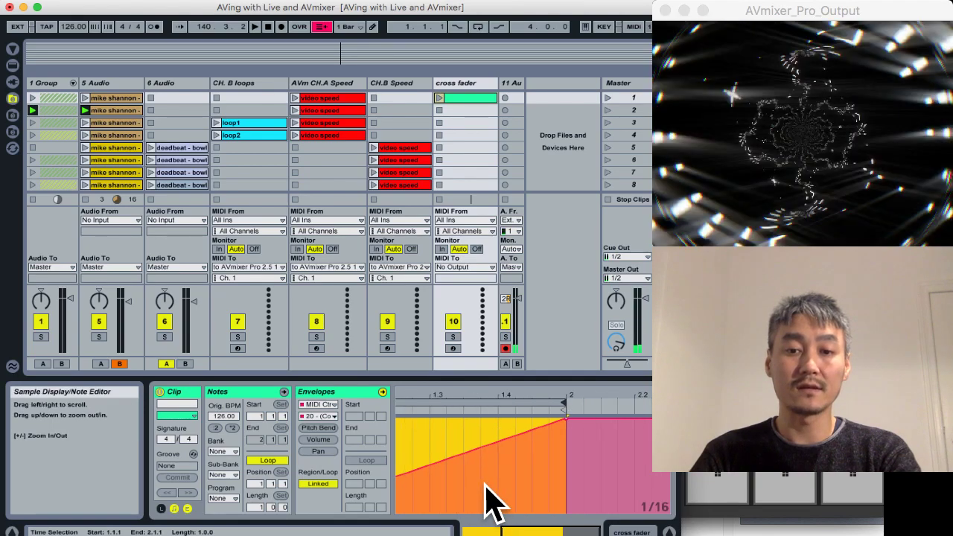
pyautogui.hscroll(-2, 489, 506)
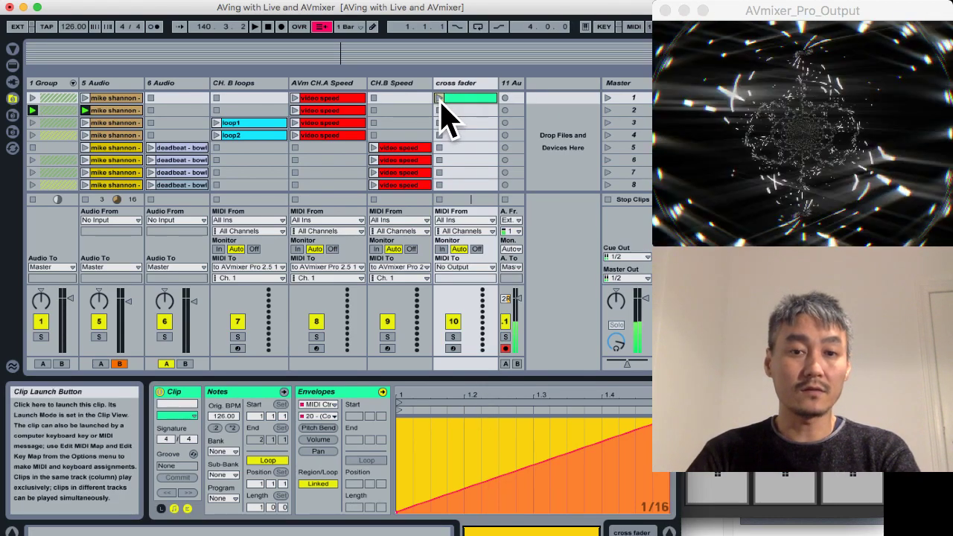
# Step: Solo the cross fader track, launch its clip and route the track's MIDI output to AVmixer Pro 2.5 1
pyautogui.click(453, 336)
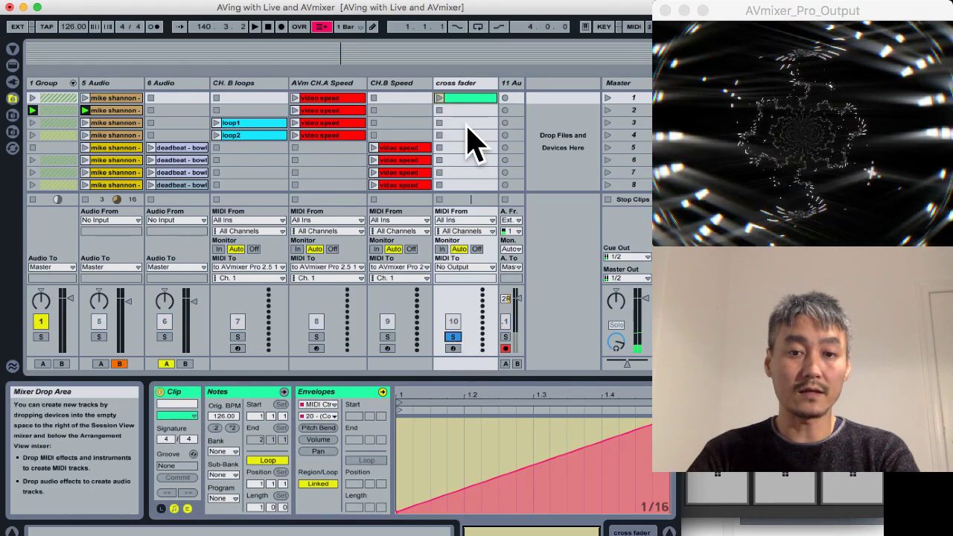
pyautogui.click(439, 97)
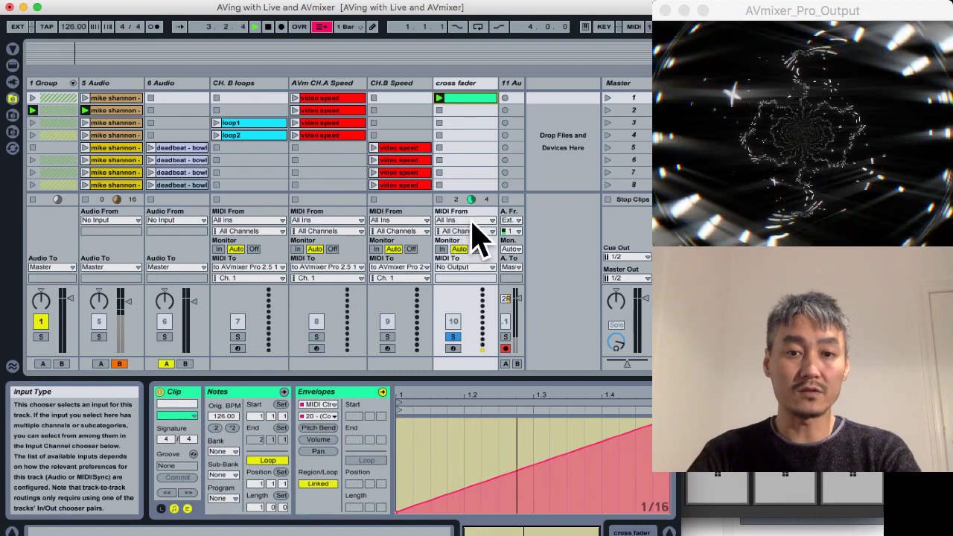
pyautogui.click(468, 267)
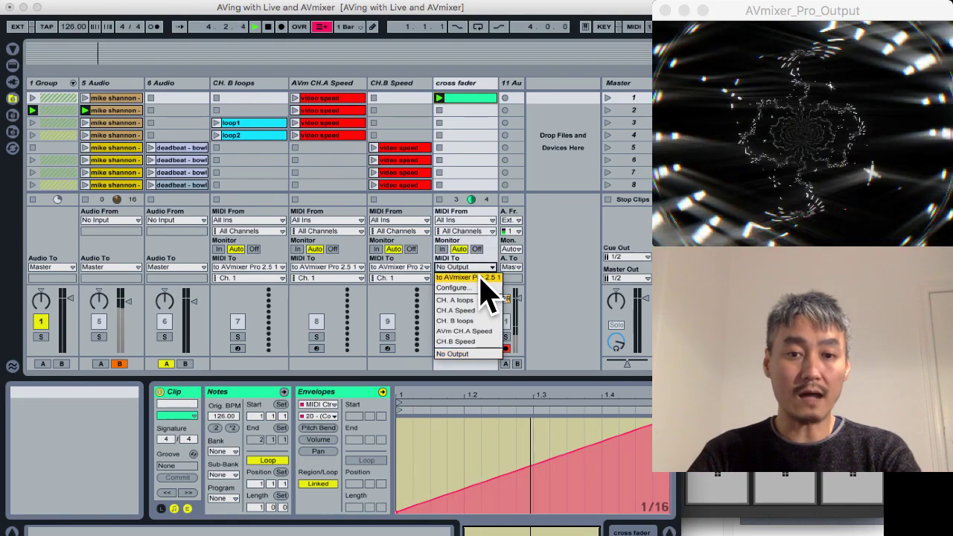
pyautogui.click(454, 277)
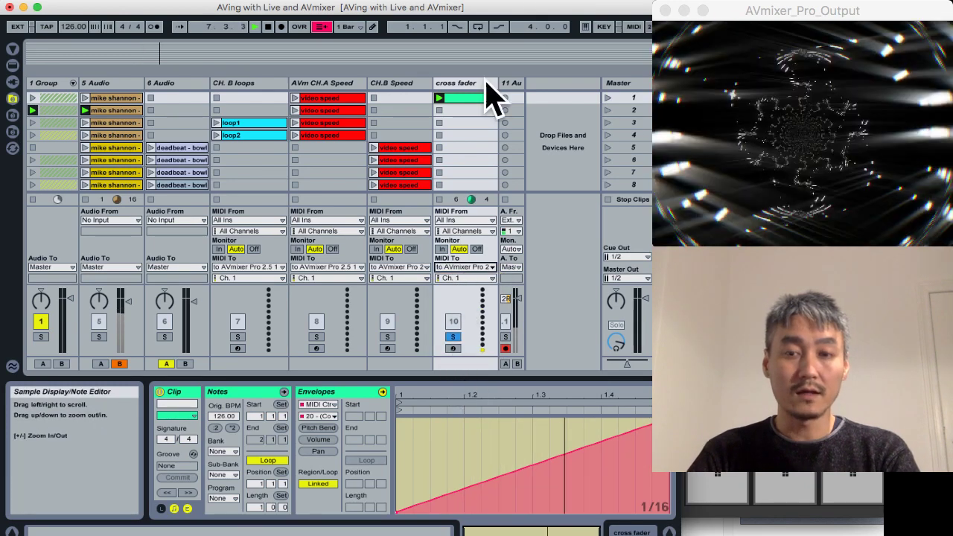
# Step: Switch to AVmixer Pro, assign MIDI number 20 to the Mixer-1 Fader in the MIDI settings and return to the mixer
pyautogui.press('super+Tab')
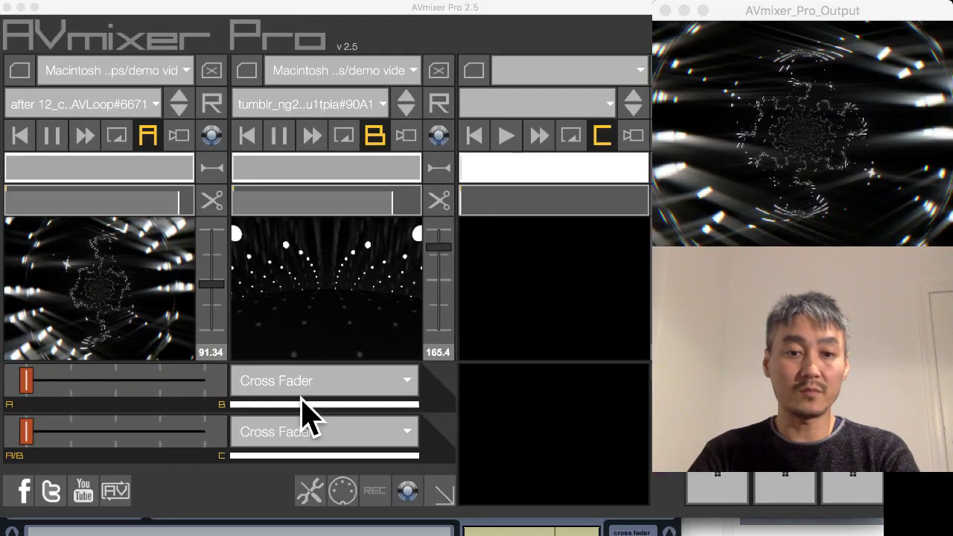
pyautogui.click(335, 483)
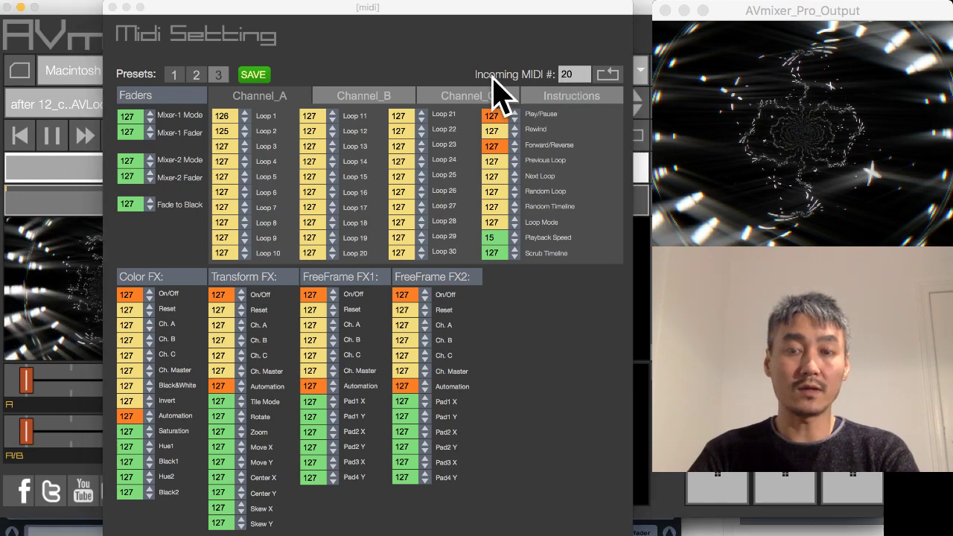
pyautogui.click(153, 134)
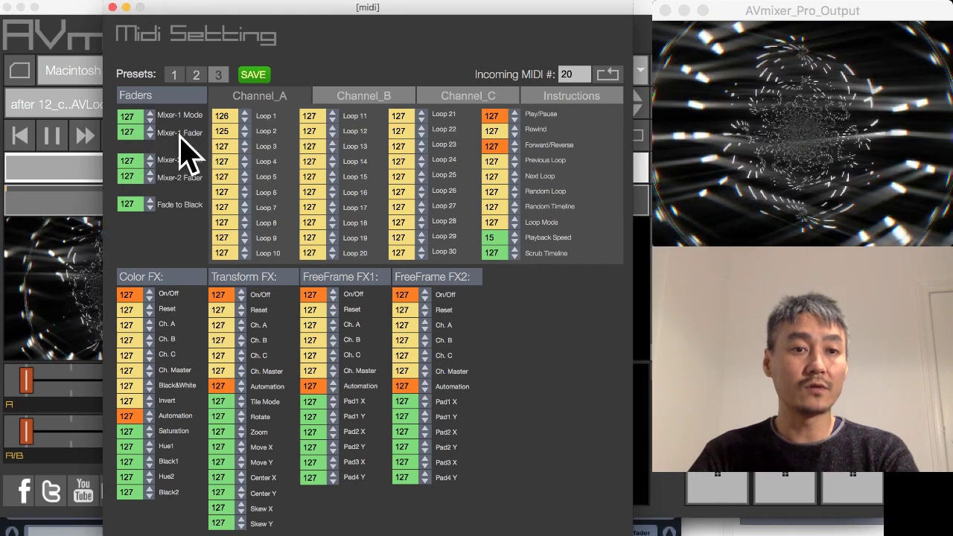
pyautogui.click(128, 134)
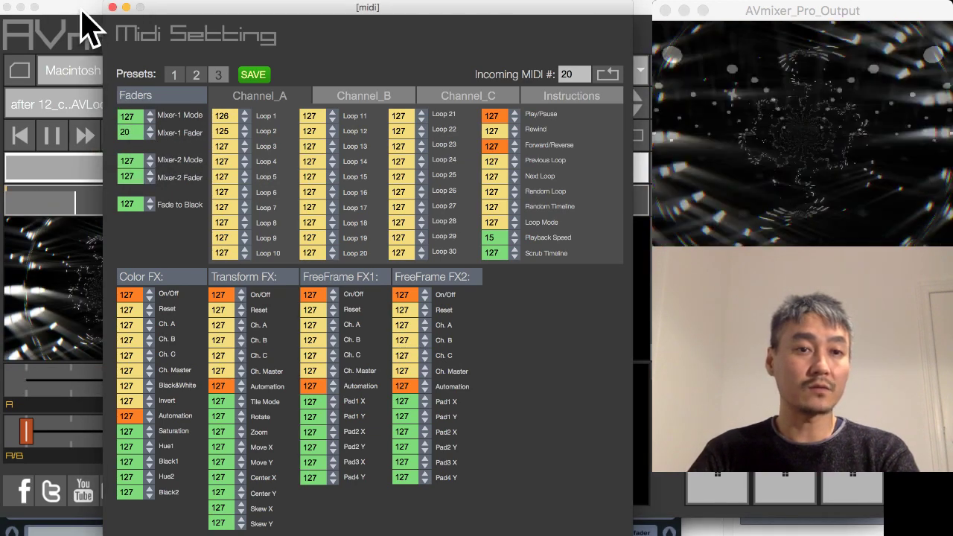
pyautogui.click(81, 10)
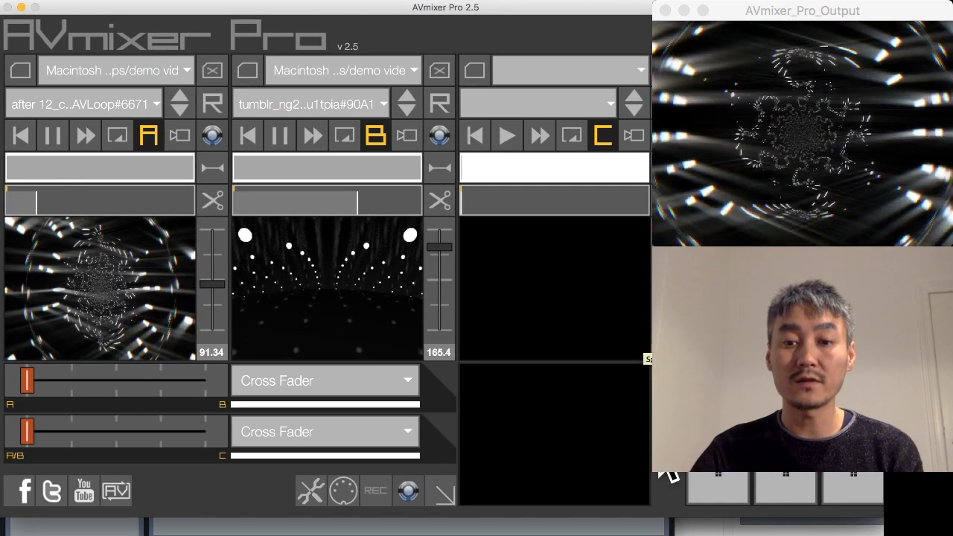
# Step: View the Live set, return to AVmixer Pro to examine its MIDI settings, and open channel A's loop list
pyautogui.click(662, 527)
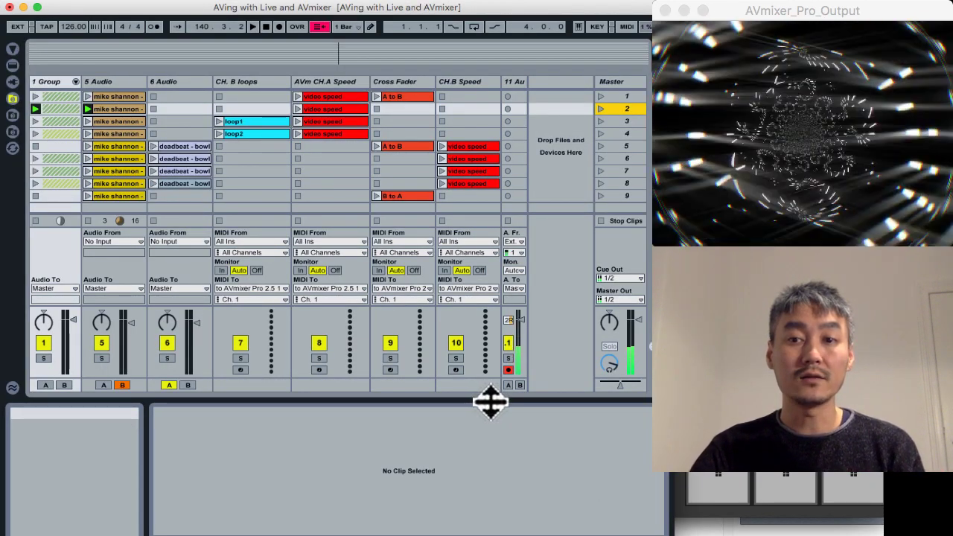
pyautogui.press('super+Tab')
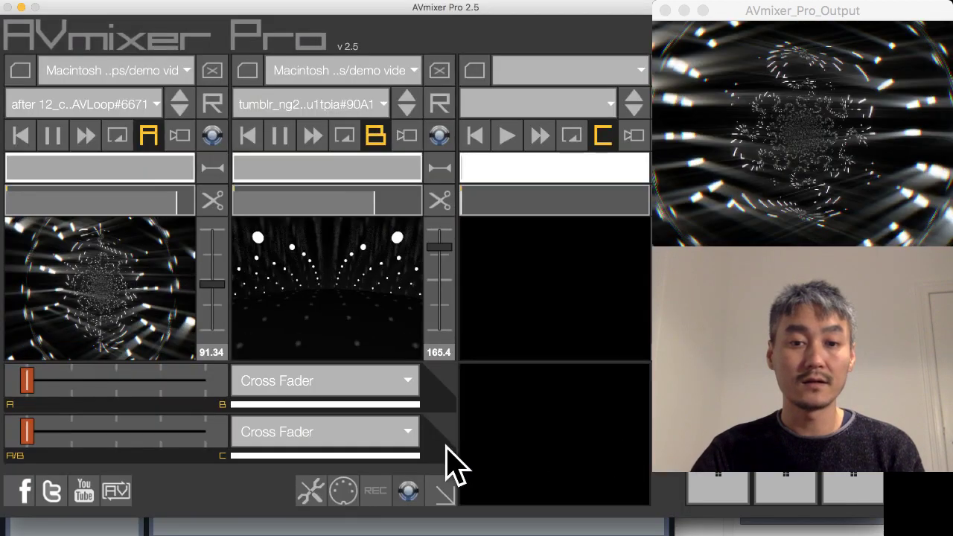
pyautogui.click(343, 490)
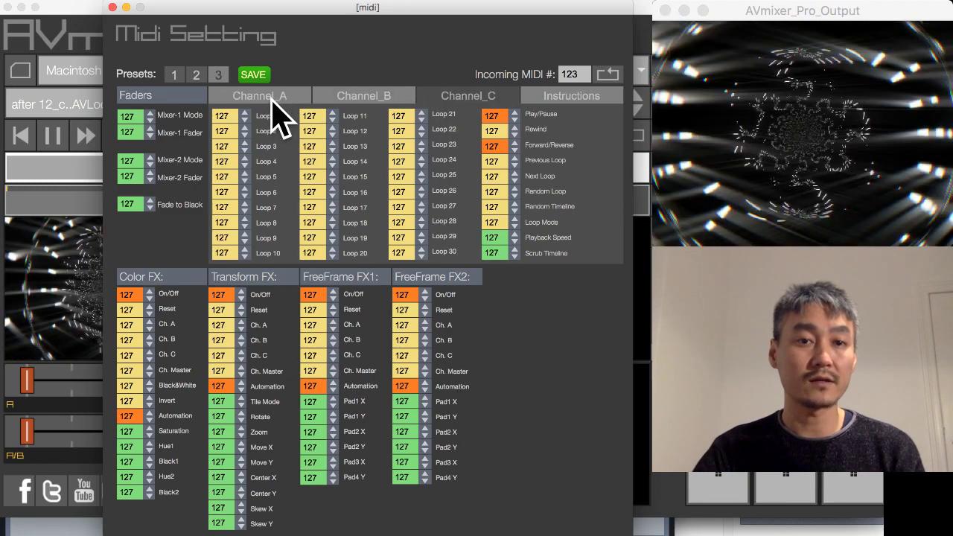
pyautogui.click(112, 8)
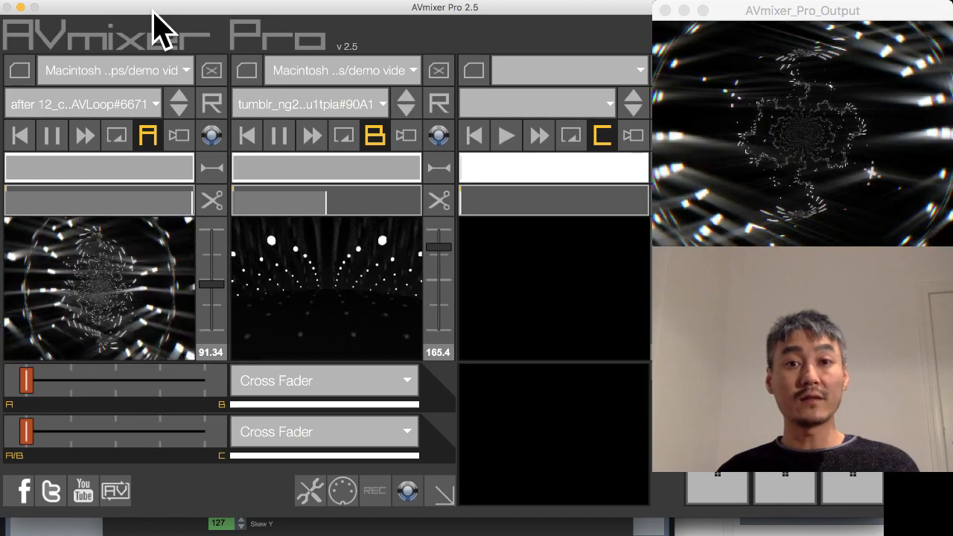
pyautogui.click(146, 108)
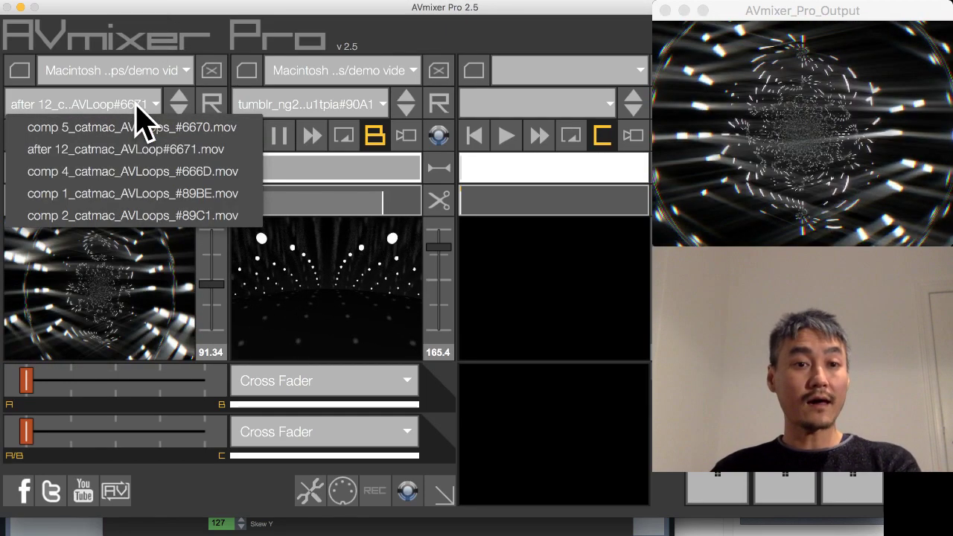